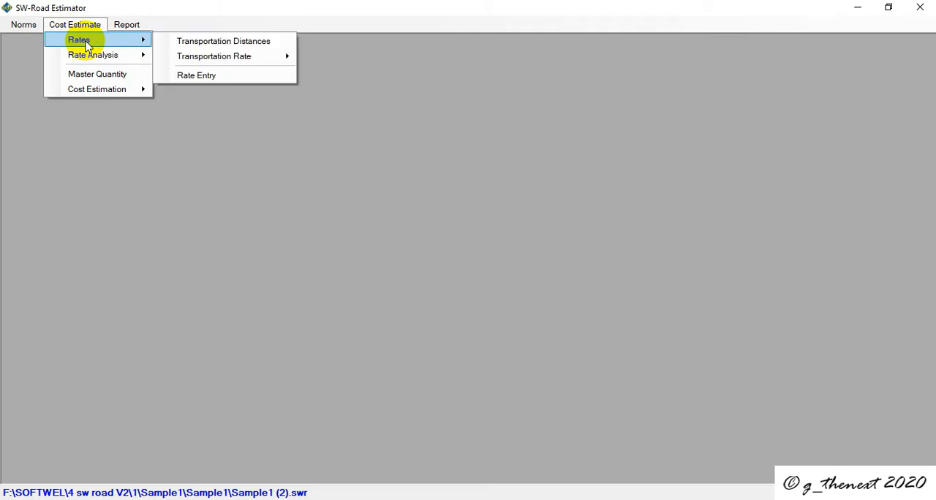
# Step: Open the transportation distance entry, review the unit transportation costs under the assigned district rates, and close both windows
pyautogui.click(199, 42)
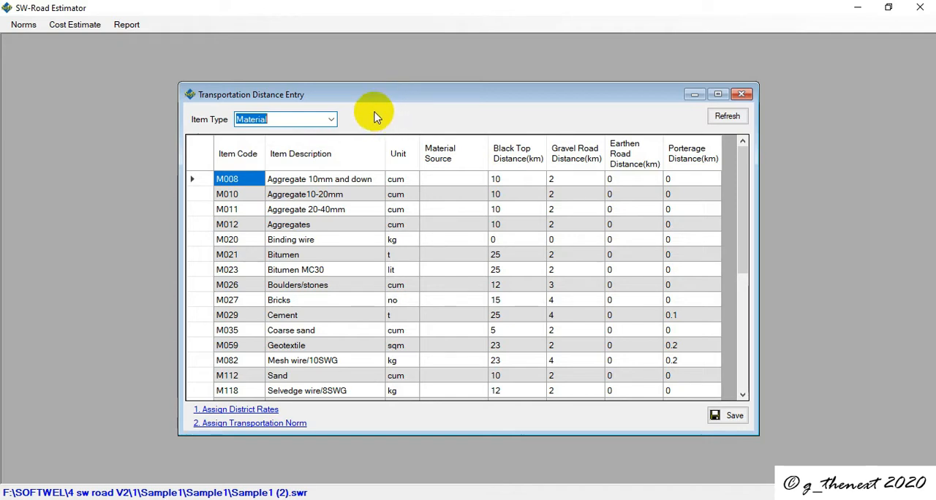
pyautogui.click(229, 410)
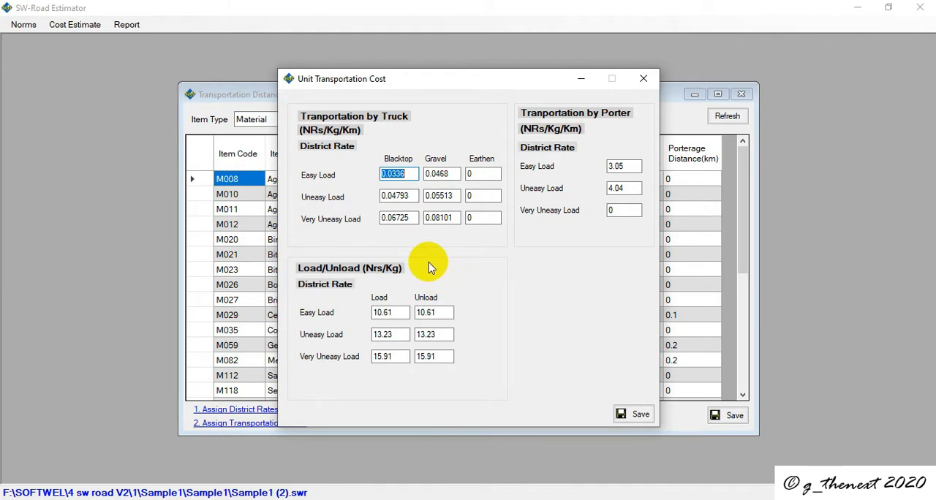
pyautogui.click(643, 77)
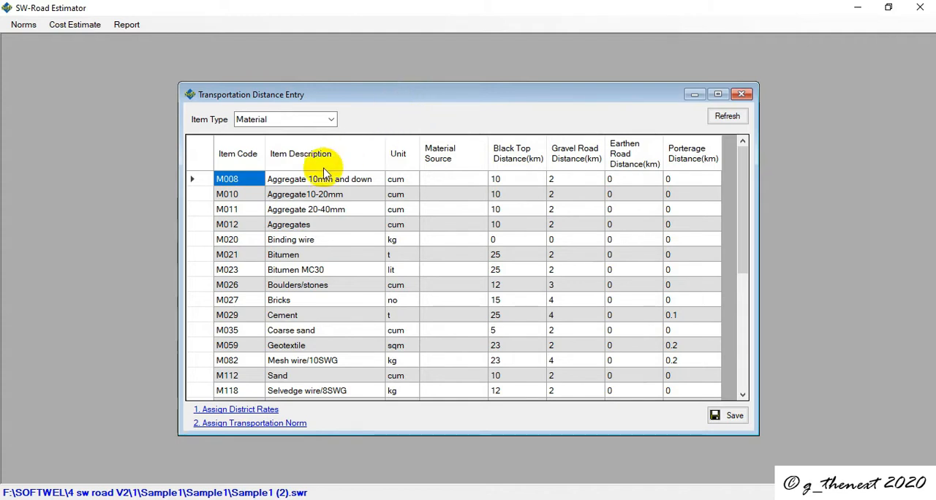
pyautogui.click(741, 95)
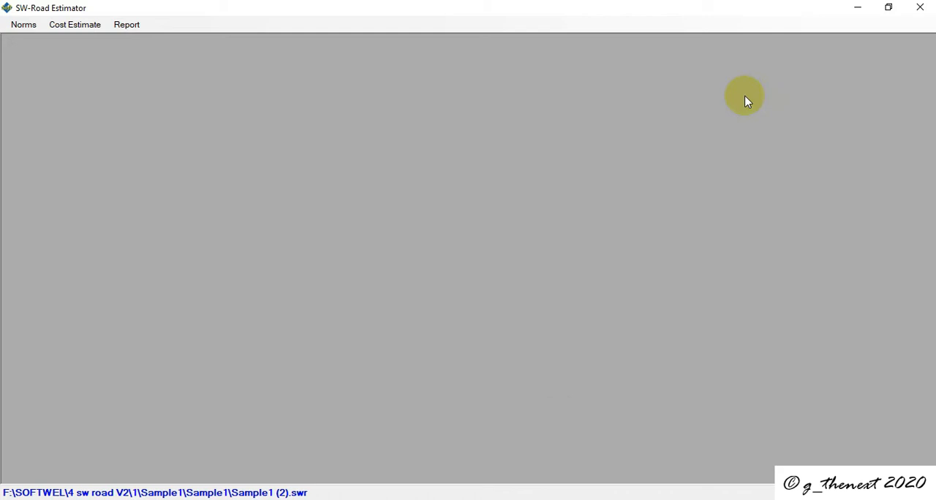
# Step: Reopen the transportation distance entry, view the norms available through its transportation norm assignment, and close both windows
pyautogui.click(79, 27)
pyautogui.moveTo(78, 39)
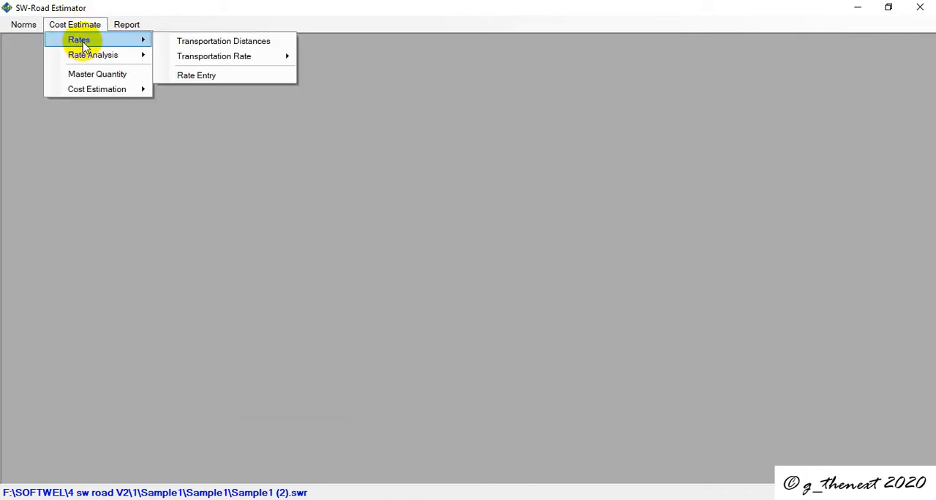
pyautogui.click(266, 42)
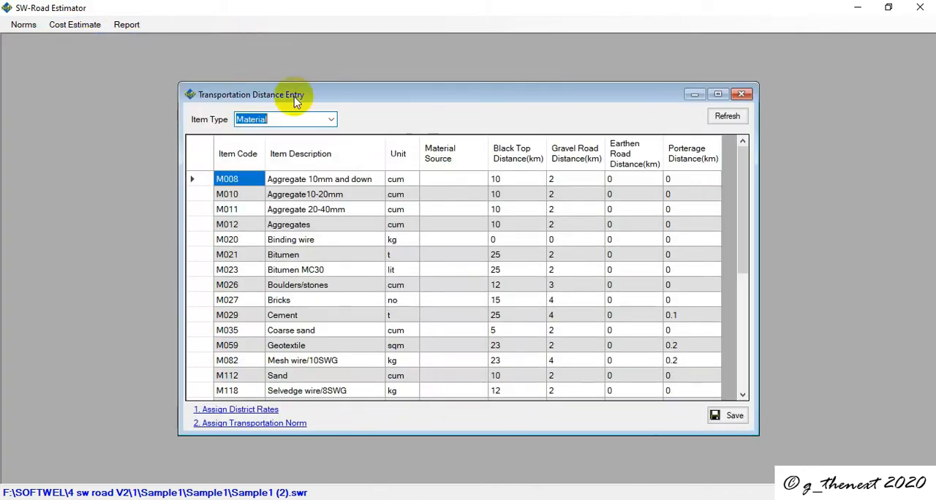
pyautogui.click(227, 423)
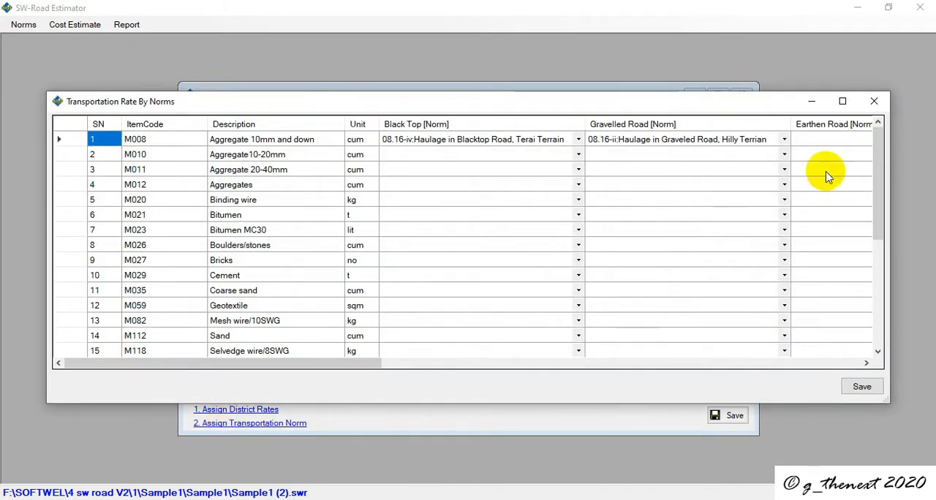
pyautogui.click(873, 100)
pyautogui.click(742, 95)
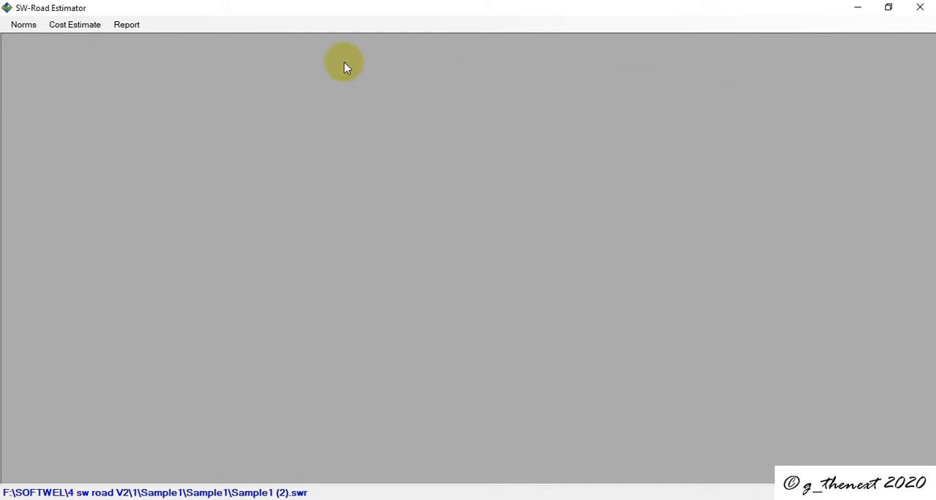
# Step: Open the transportation rates based on DOR Norms and look through the list of materials
pyautogui.click(76, 25)
pyautogui.moveTo(89, 42)
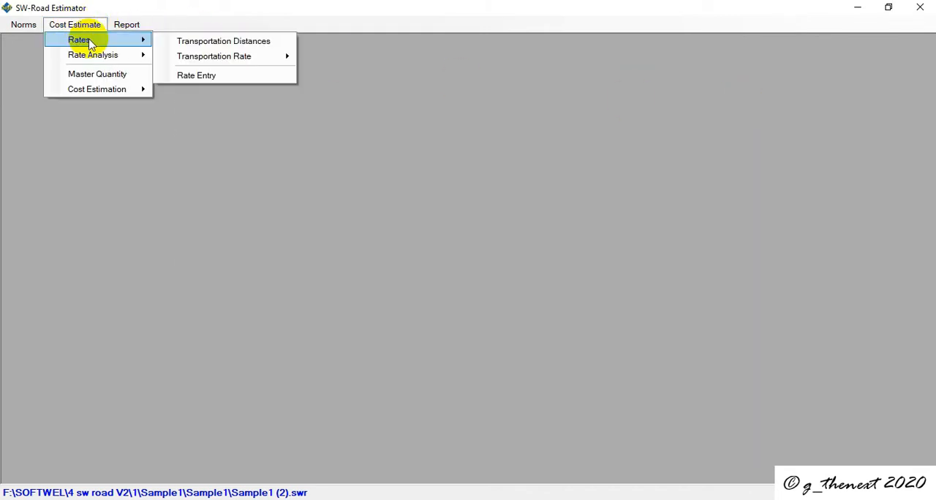
pyautogui.moveTo(239, 62)
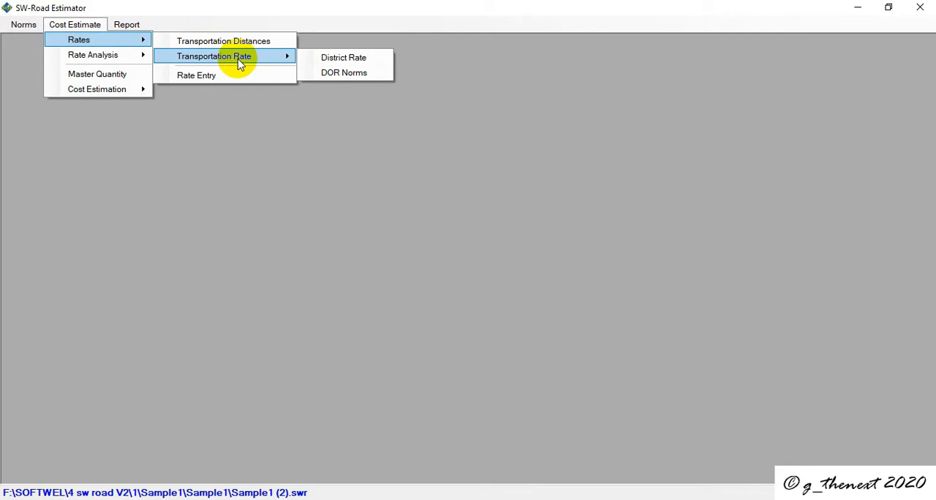
pyautogui.click(336, 73)
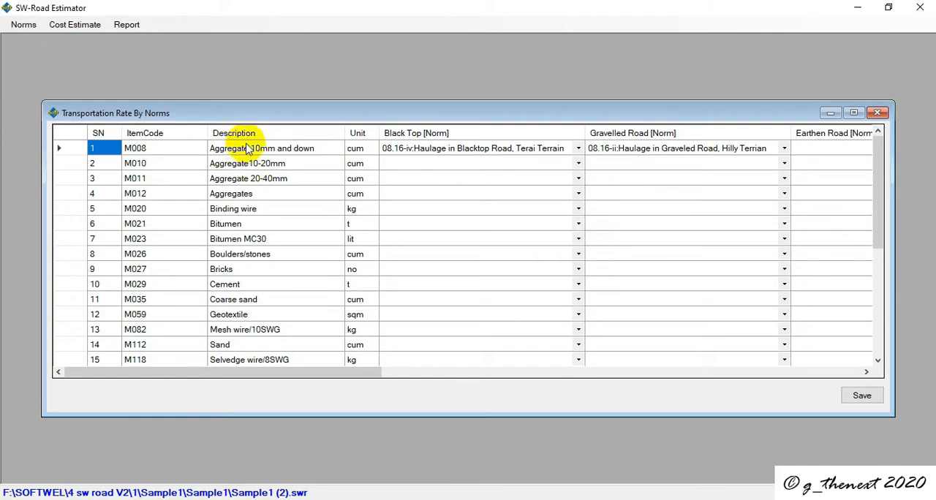
pyautogui.scroll(-1, 225, 191)
pyautogui.scroll(-4, 225, 192)
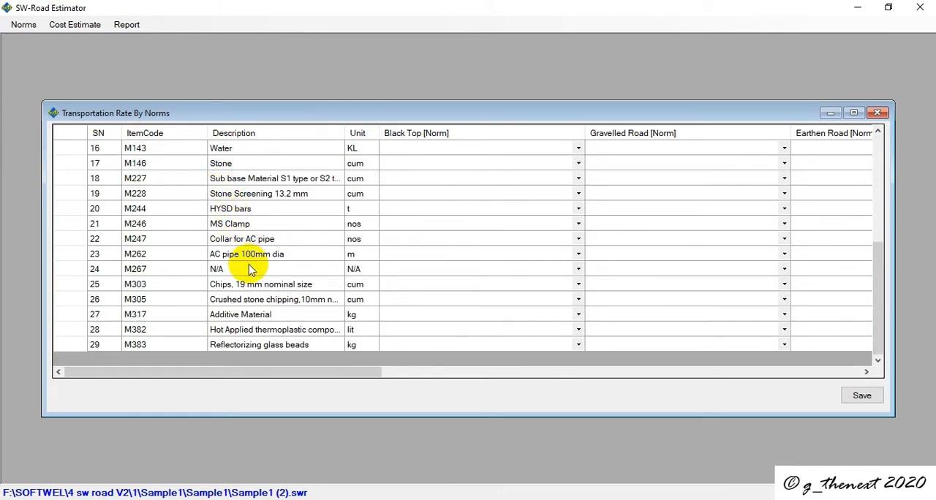
pyautogui.scroll(5, 249, 269)
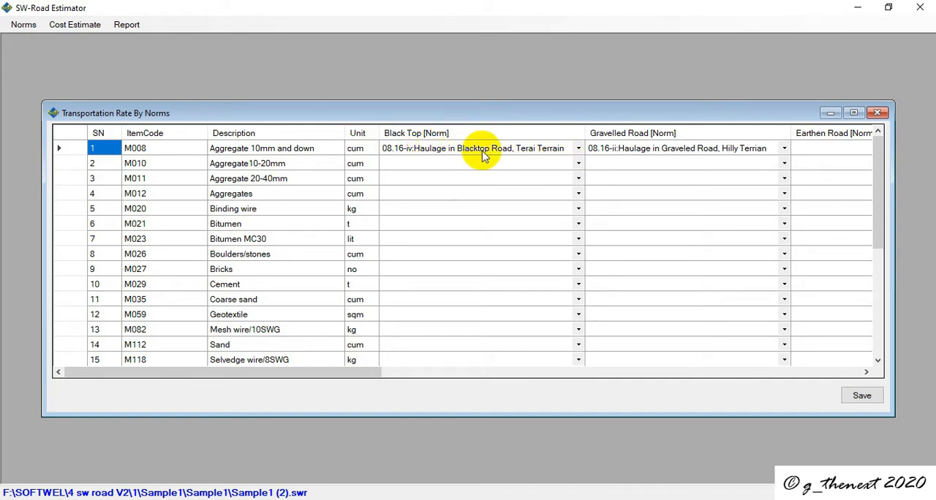
# Step: For Aggregate 10mm and down, set the Black Top norm to 08.16-i and the Gravelled Road norm to 08.16-ii, both haulage in hilly terrain
pyautogui.click(575, 152)
pyautogui.click(576, 152)
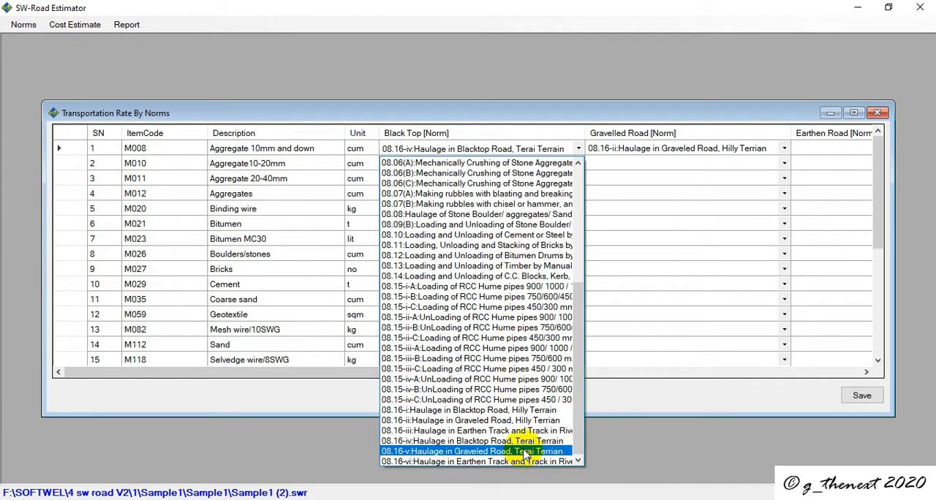
pyautogui.click(488, 414)
pyautogui.click(786, 150)
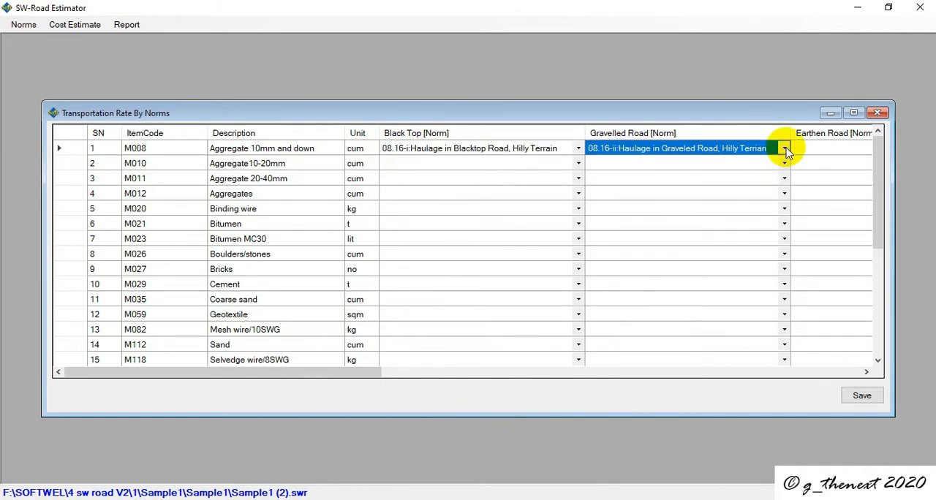
pyautogui.click(784, 150)
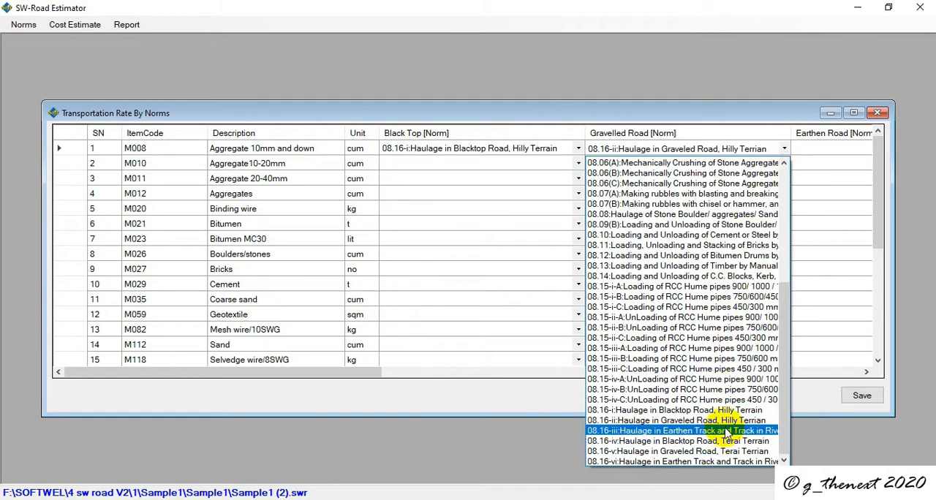
pyautogui.click(726, 422)
# Step: Set the Earthen Road norm for Aggregate 10mm and down to 08.16-iii, Haulage in Earthen Track
pyautogui.click(813, 148)
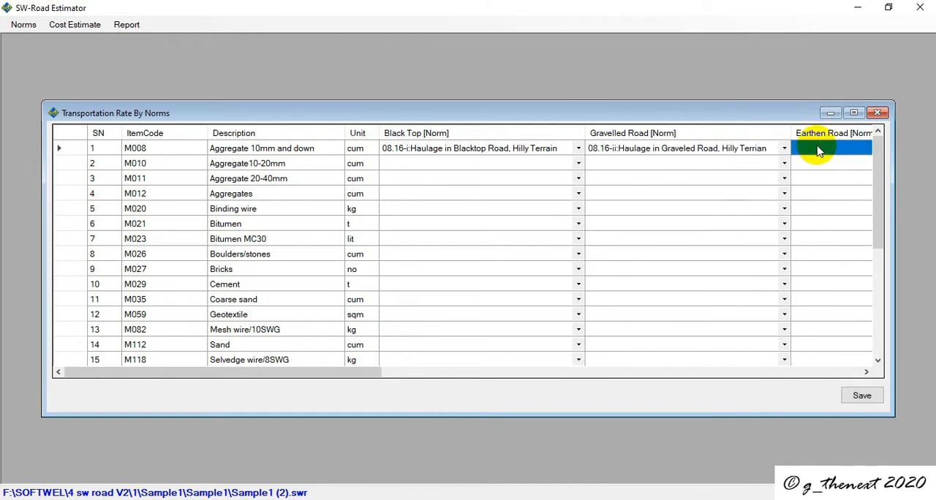
pyautogui.moveTo(309, 372); pyautogui.dragTo(492, 362)
pyautogui.click(706, 148)
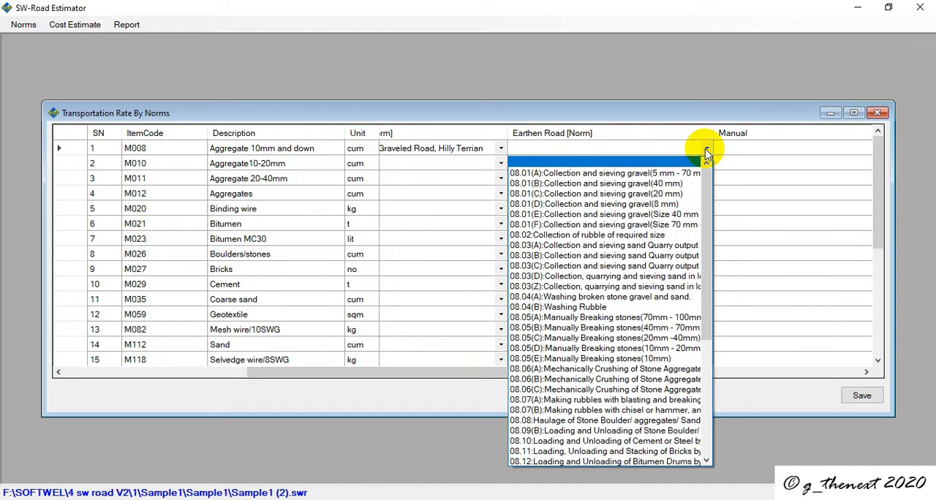
pyautogui.scroll(-5, 612, 447)
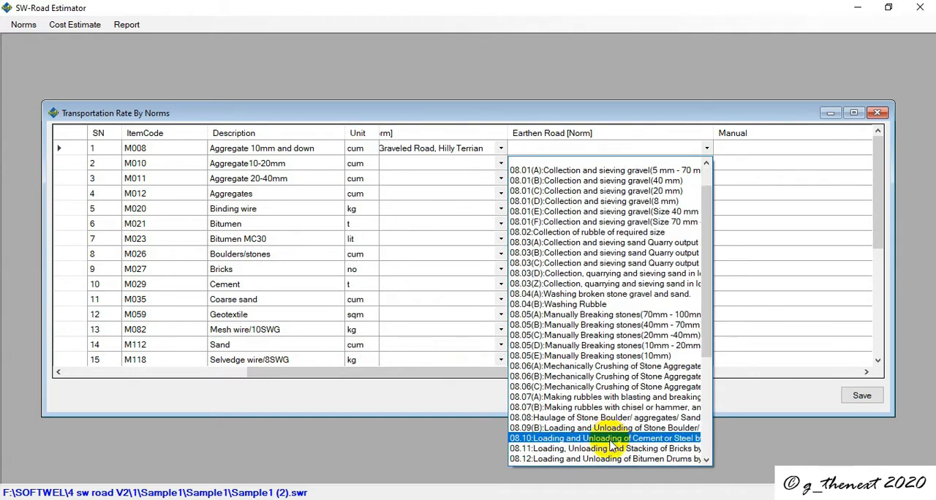
pyautogui.scroll(-2, 612, 447)
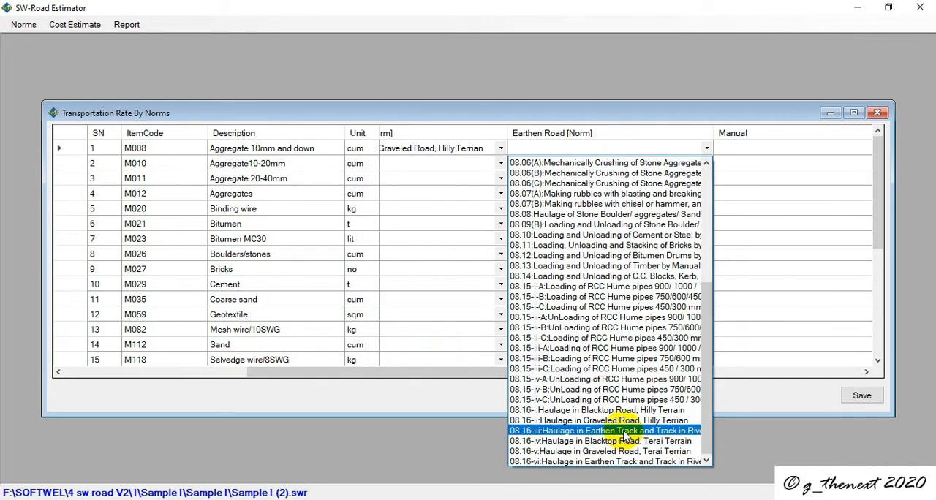
pyautogui.click(625, 431)
# Step: Examine the norms available for manual transportation of Aggregate 10mm and down, including 08.08 Haulage of Stone Boulder/aggregates/Sand
pyautogui.moveTo(547, 375); pyautogui.dragTo(742, 203)
pyautogui.click(707, 145)
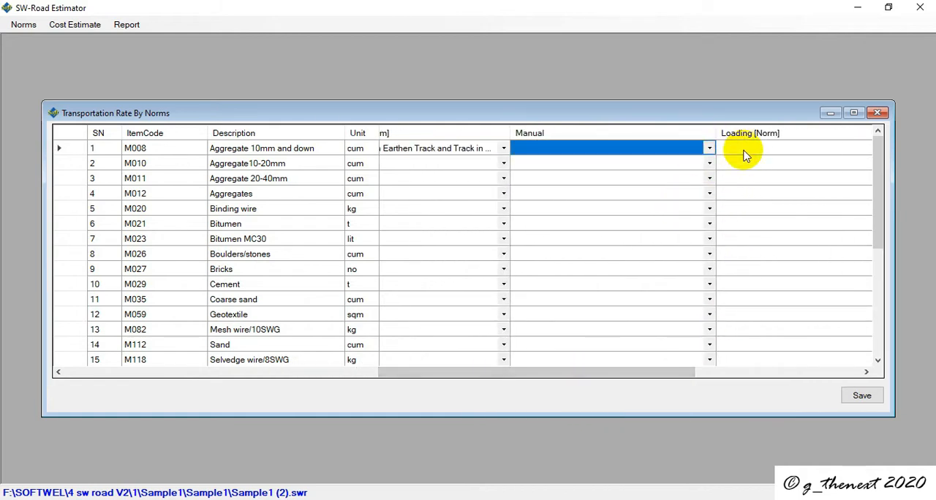
pyautogui.click(652, 149)
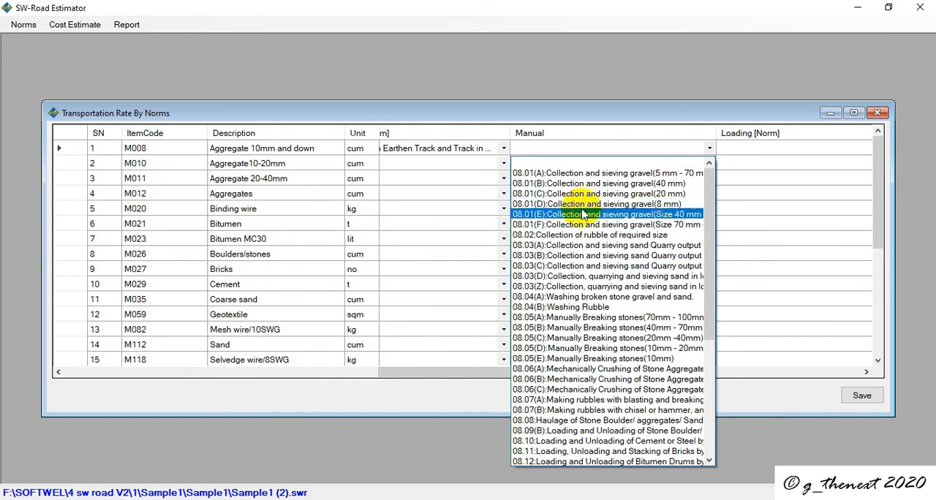
pyautogui.scroll(-3, 603, 398)
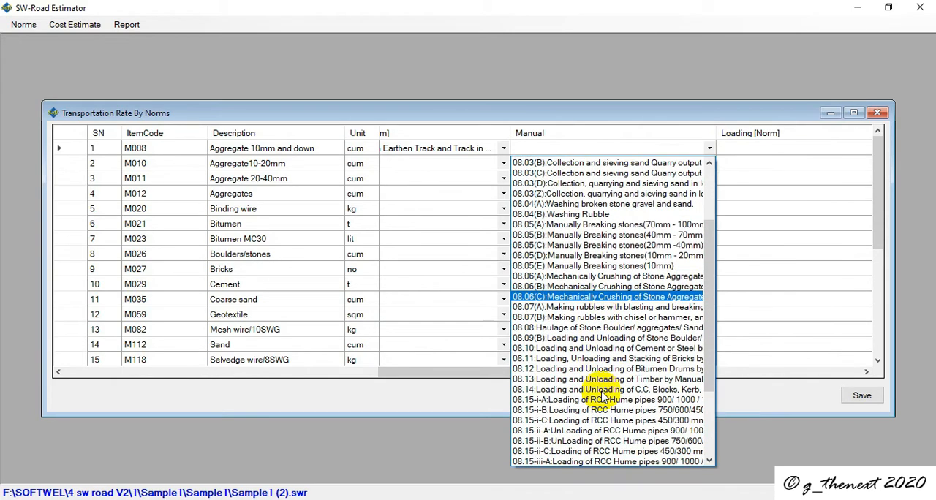
pyautogui.scroll(-4, 599, 409)
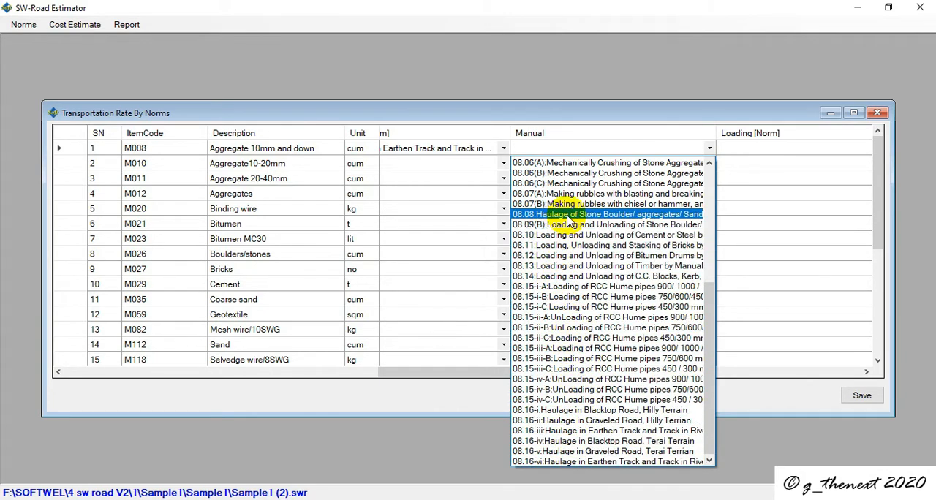
pyautogui.scroll(5, 569, 220)
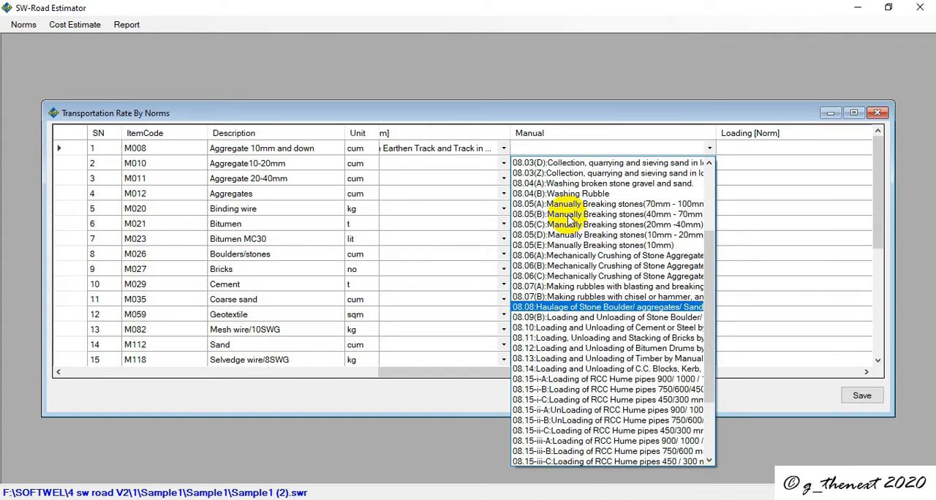
pyautogui.scroll(1, 569, 220)
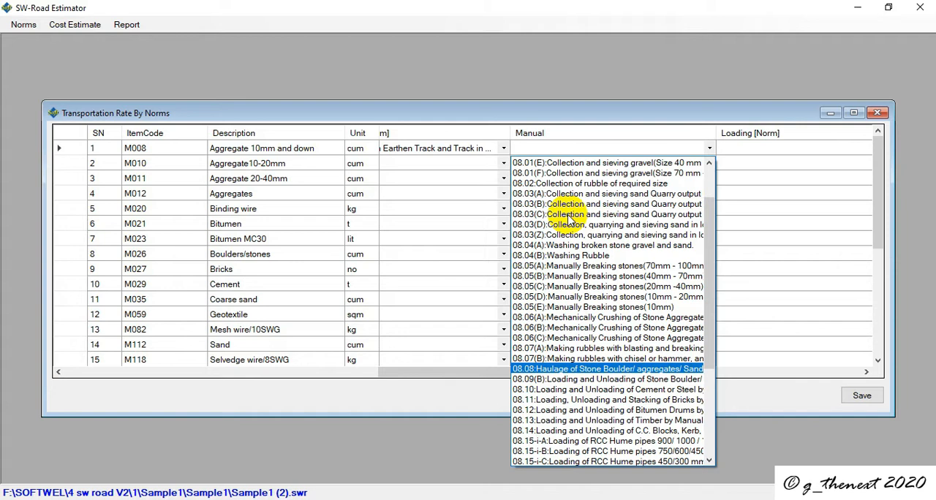
pyautogui.click(620, 111)
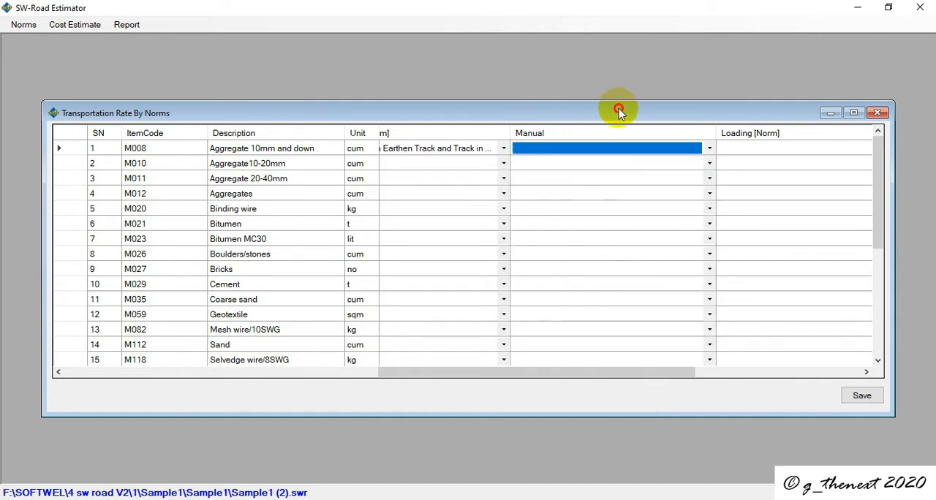
# Step: Set the Loading norm for Aggregate 10mm and down to 08.09(B), Loading and Unloading of Stone Boulder/aggregates, and widen the Loading column
pyautogui.moveTo(536, 372); pyautogui.dragTo(608, 371)
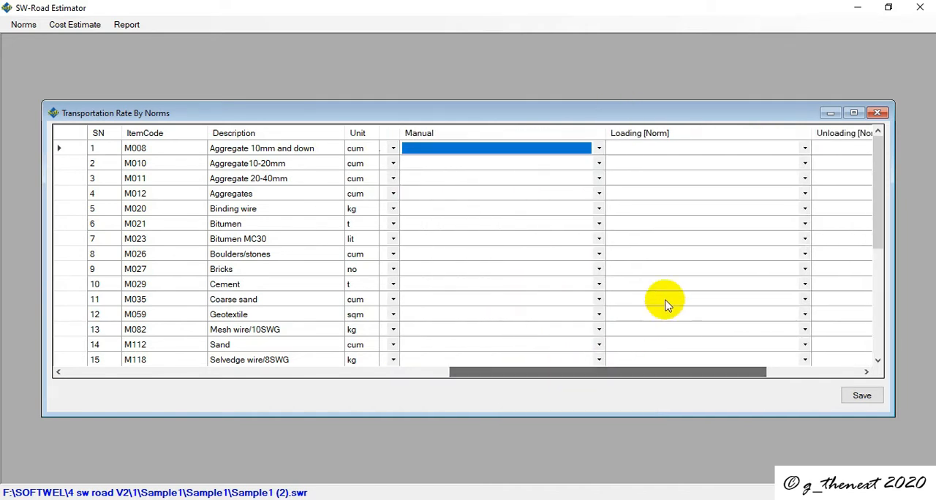
pyautogui.click(804, 149)
pyautogui.click(804, 149)
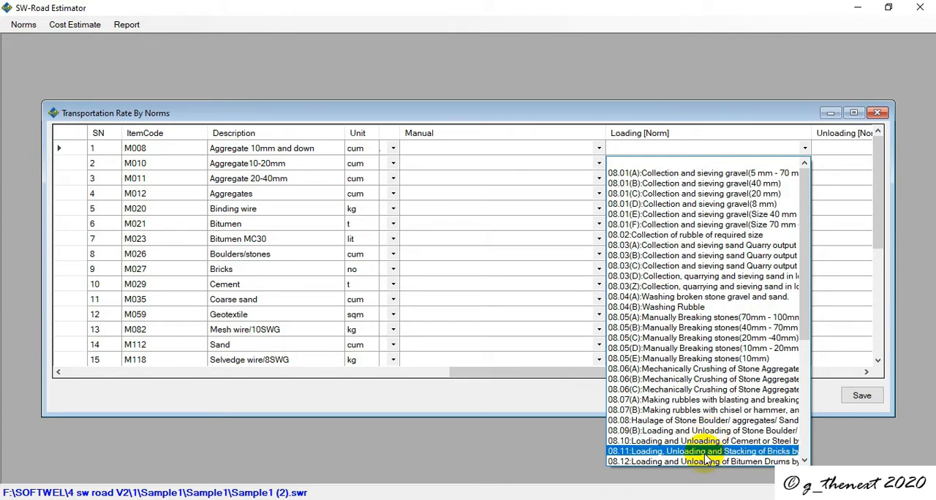
pyautogui.scroll(-1, 705, 455)
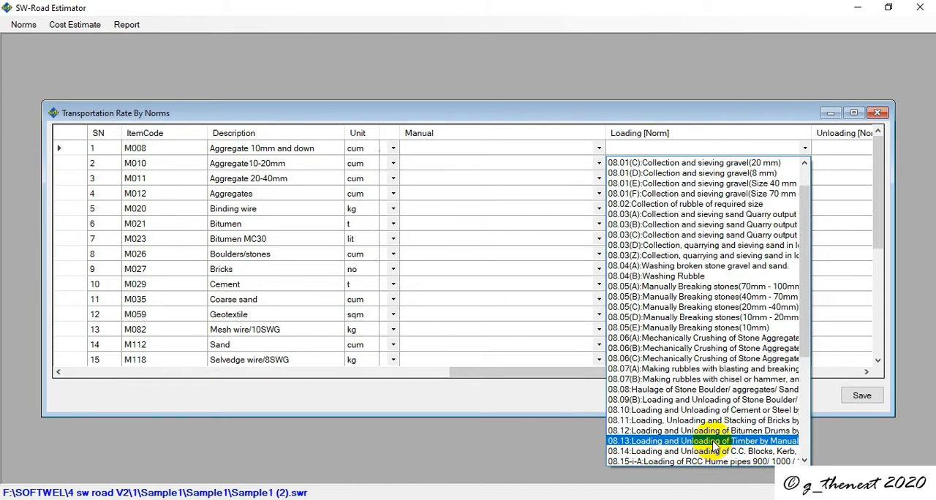
pyautogui.scroll(-2, 713, 447)
pyautogui.scroll(-1, 720, 431)
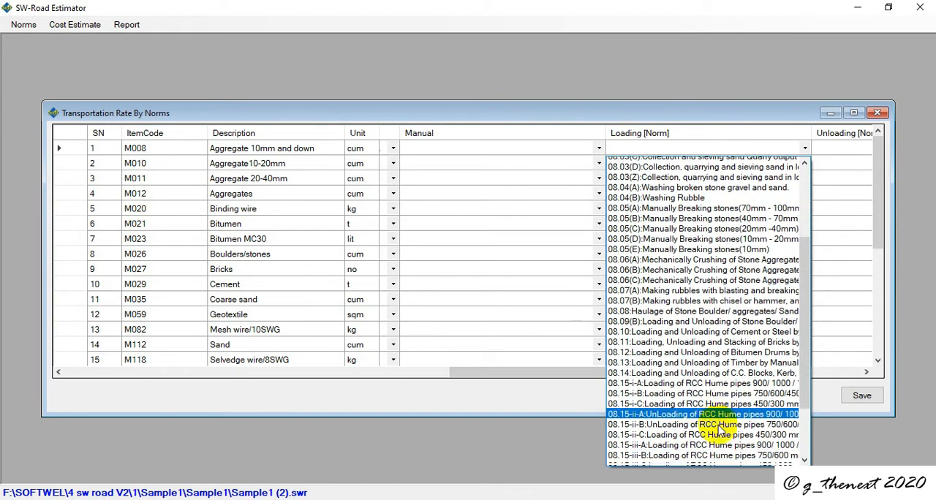
pyautogui.scroll(-2, 720, 431)
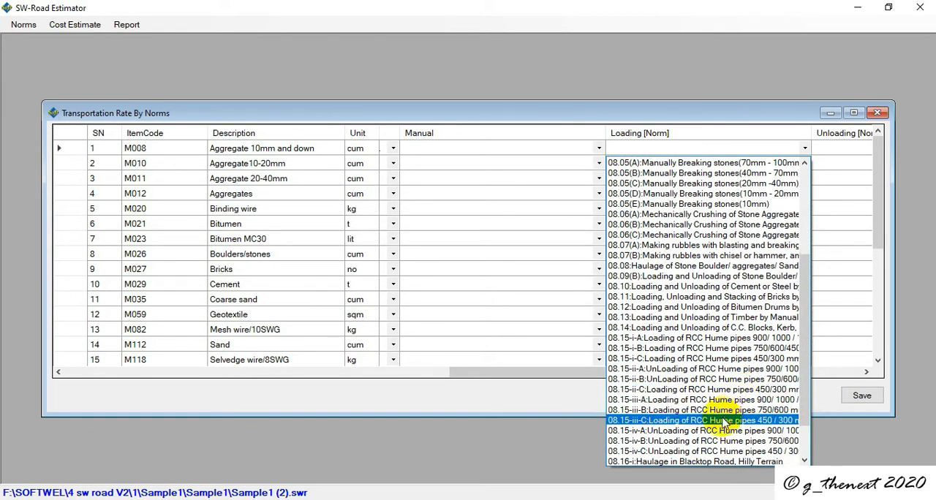
pyautogui.scroll(-2, 722, 426)
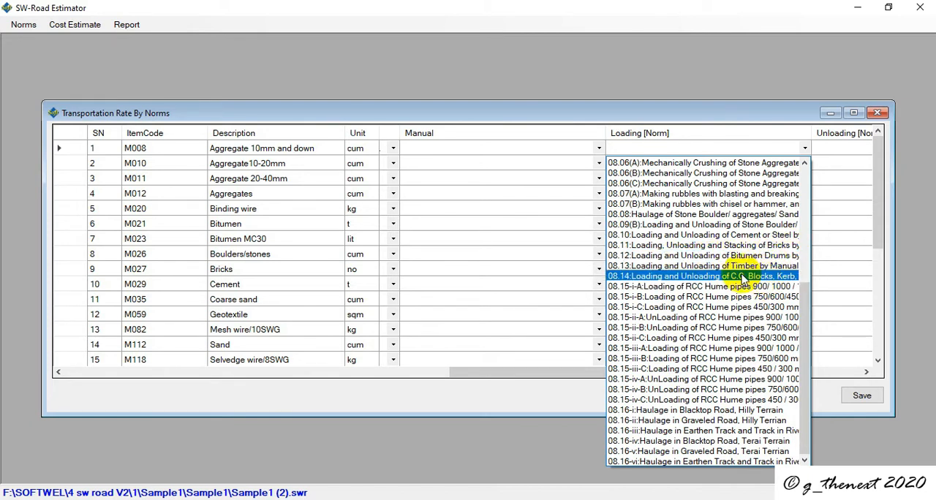
pyautogui.scroll(4, 727, 280)
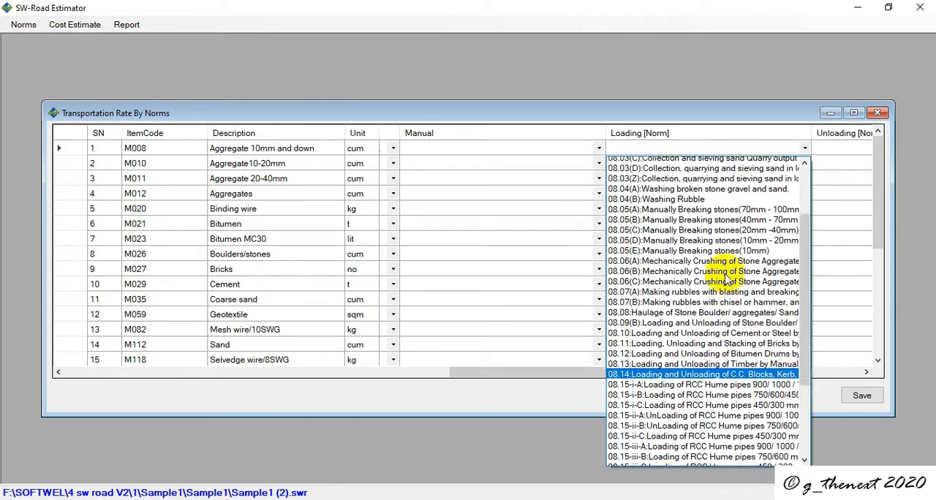
pyautogui.scroll(3, 728, 280)
pyautogui.scroll(-4, 727, 280)
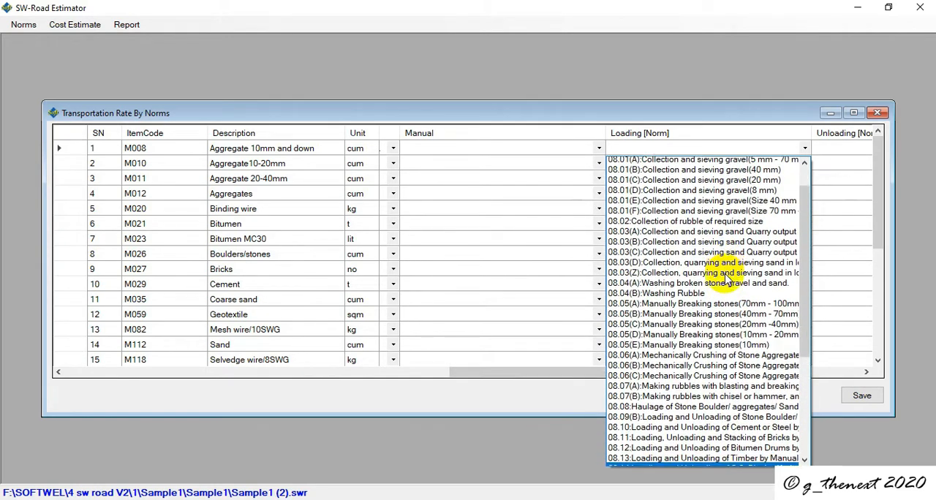
pyautogui.scroll(-1, 727, 280)
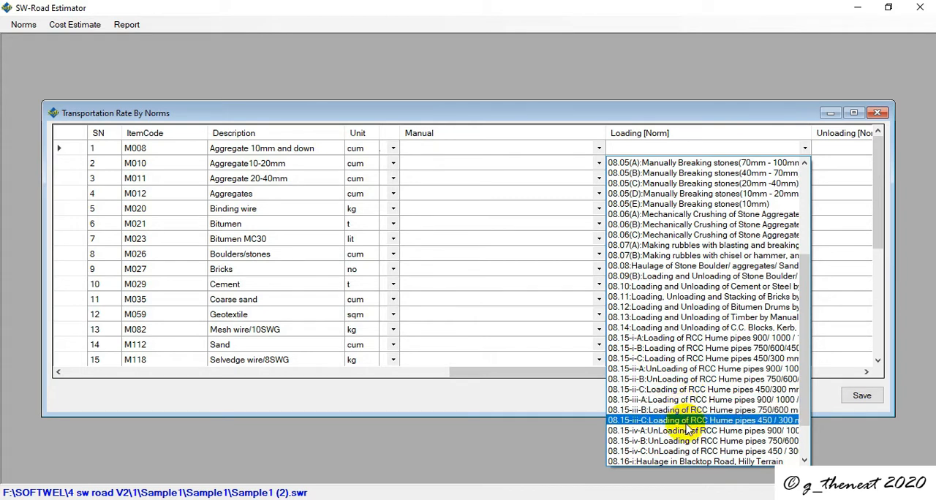
pyautogui.click(687, 286)
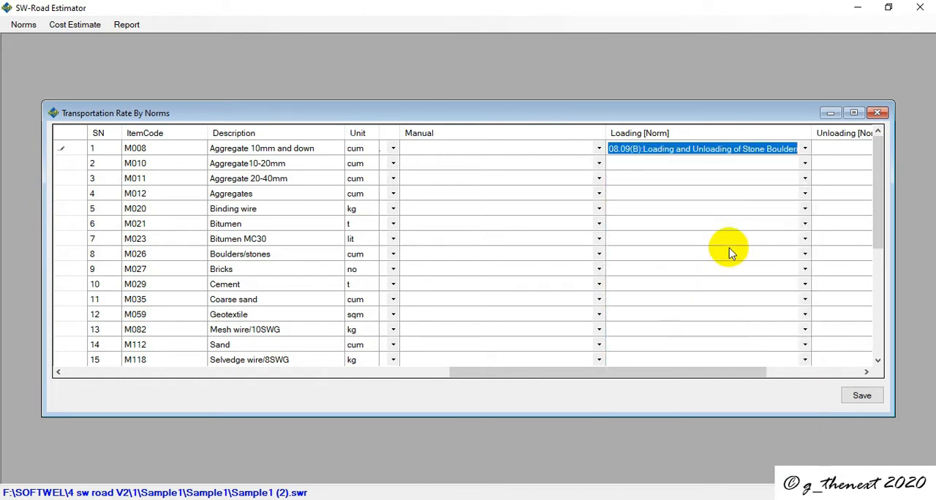
pyautogui.moveTo(809, 133); pyautogui.dragTo(869, 129)
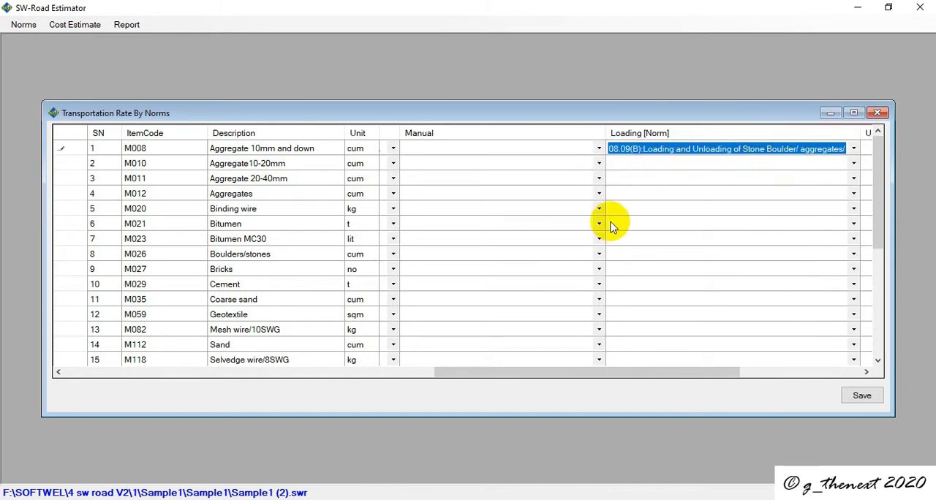
# Step: Set the Unloading norm for Aggregate 10mm and down to 08.09(B), Loading and Unloading of Stone Boulder
pyautogui.moveTo(512, 373); pyautogui.dragTo(599, 356)
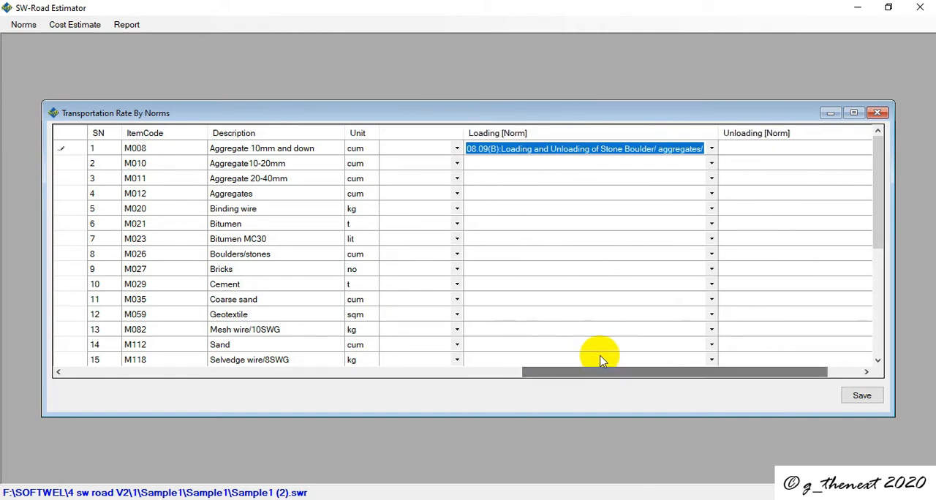
pyautogui.click(783, 149)
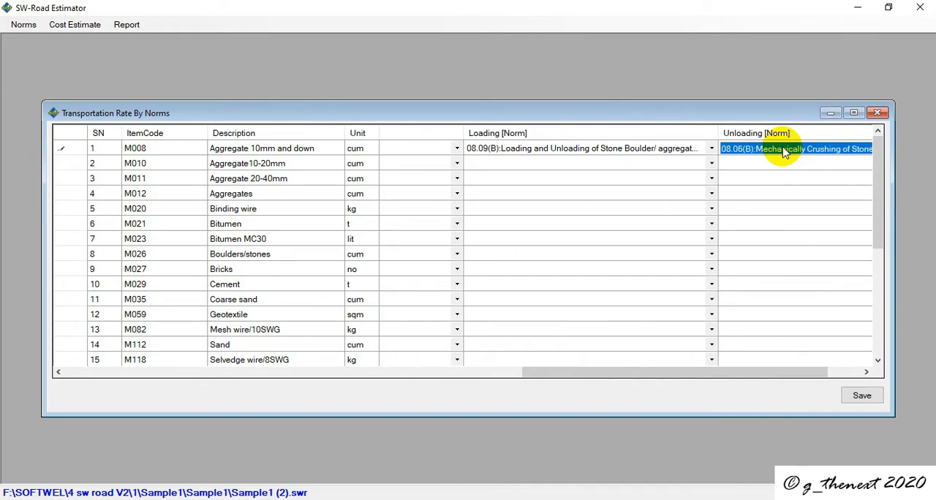
pyautogui.click(783, 149)
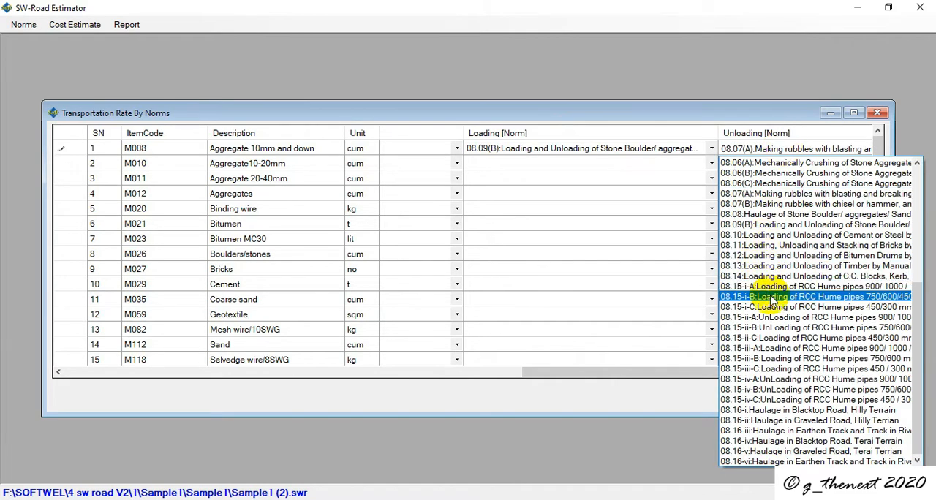
pyautogui.click(760, 225)
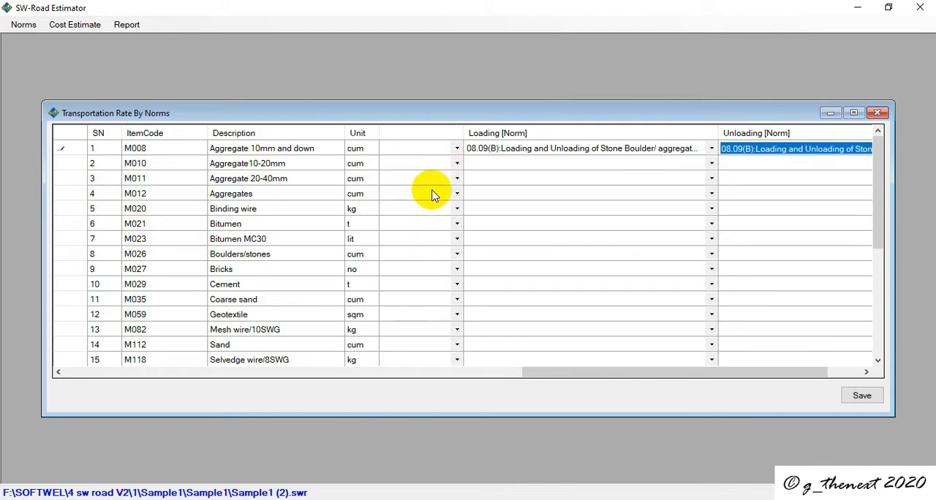
# Step: Set the Black Top norm for Aggregate10-20mm to 08.16-i, Haulage in Blacktop Road, Hilly Terrain
pyautogui.moveTo(620, 371); pyautogui.dragTo(77, 359)
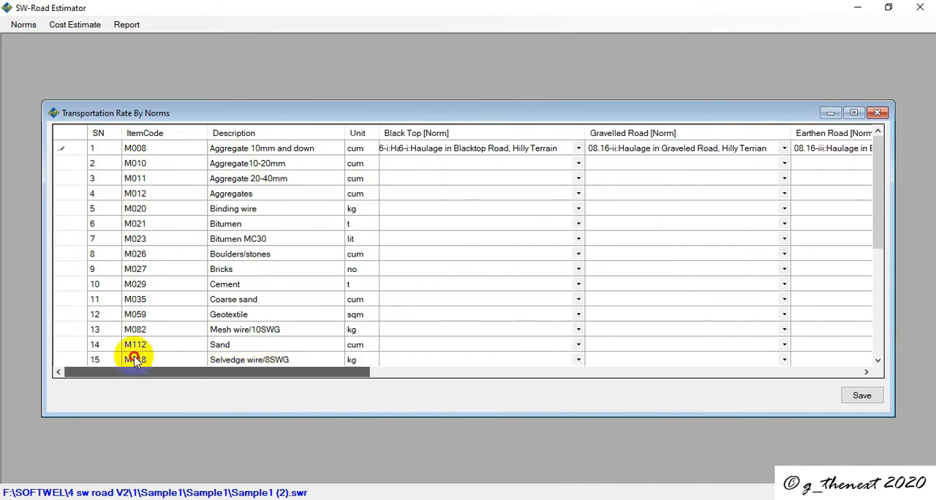
pyautogui.moveTo(539, 372); pyautogui.dragTo(55, 358)
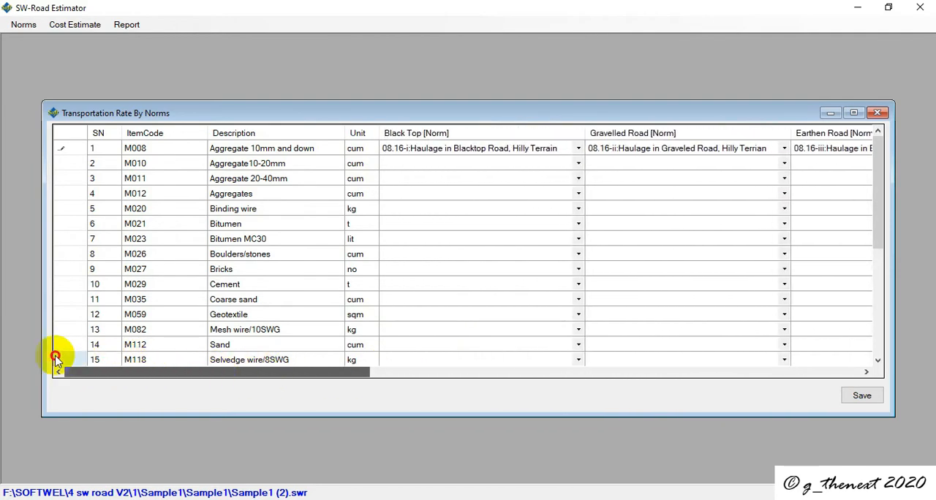
pyautogui.click(578, 164)
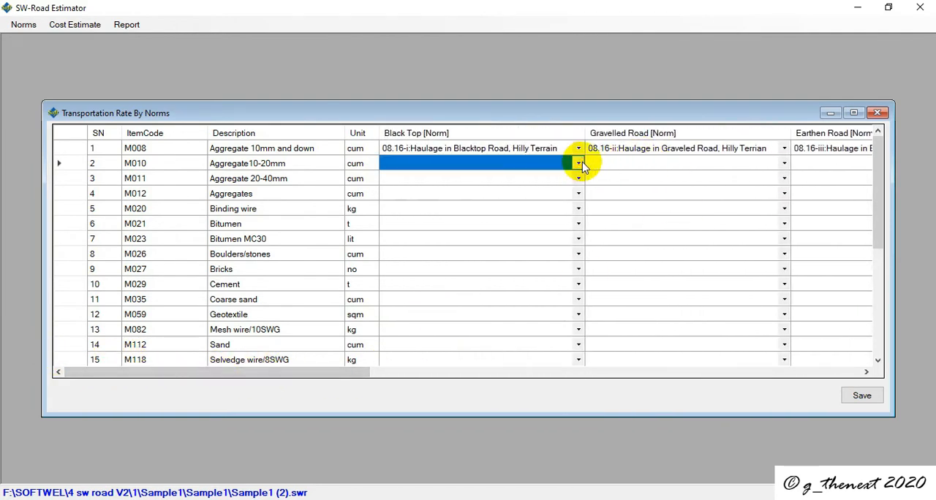
pyautogui.click(578, 163)
pyautogui.scroll(-3, 454, 322)
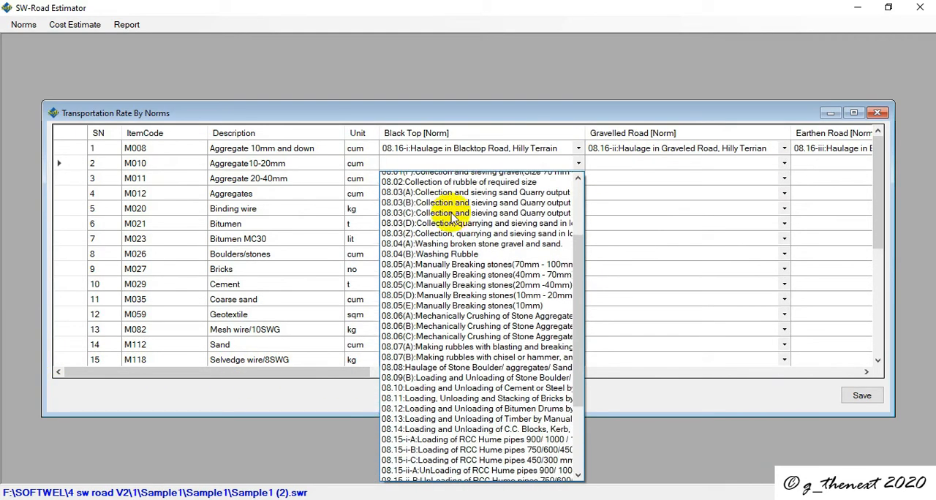
pyautogui.scroll(-4, 448, 434)
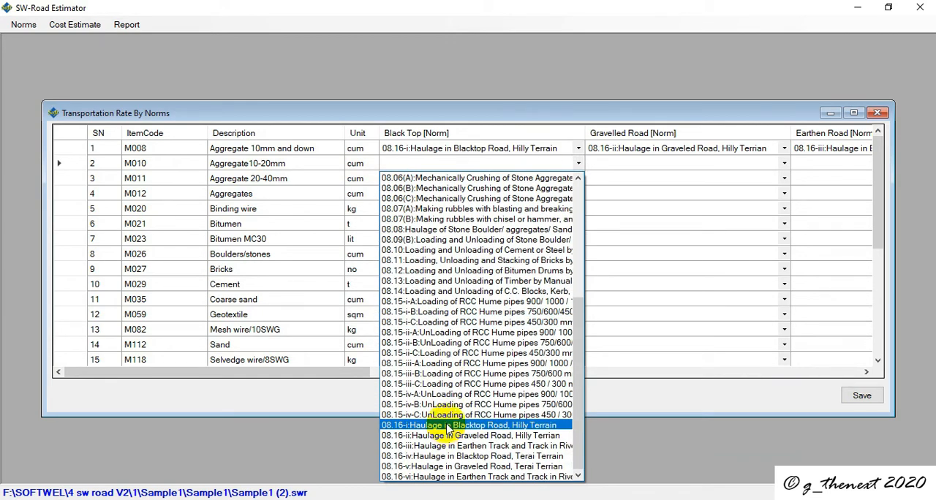
pyautogui.click(448, 427)
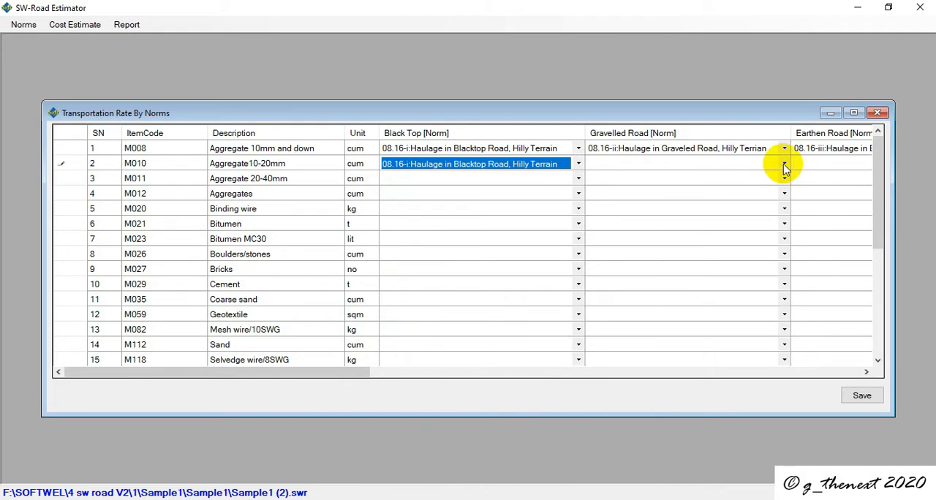
# Step: Set the Gravelled Road norm for Aggregate10-20mm to 08.16-ii, Haulage in Graveled Road, Hilly Terrain
pyautogui.click(697, 166)
pyautogui.click(697, 167)
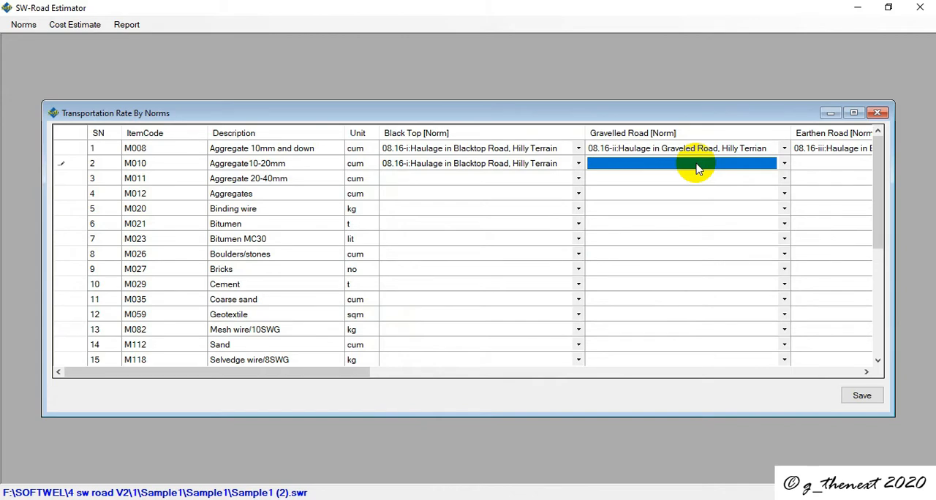
pyautogui.click(697, 167)
pyautogui.scroll(-3, 700, 153)
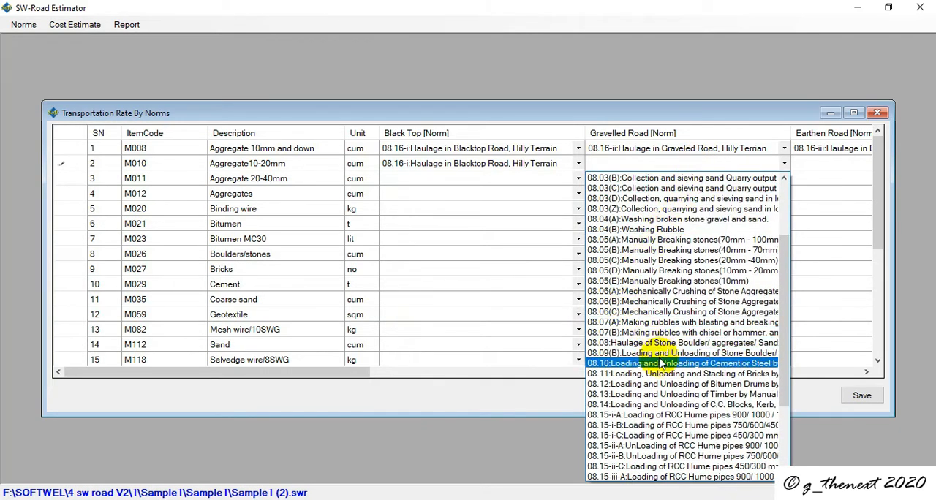
pyautogui.scroll(-3, 622, 474)
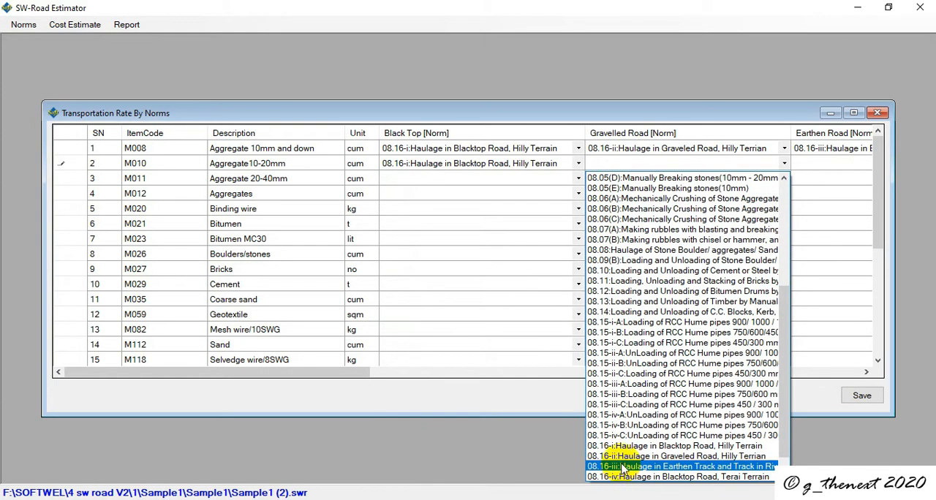
pyautogui.click(622, 457)
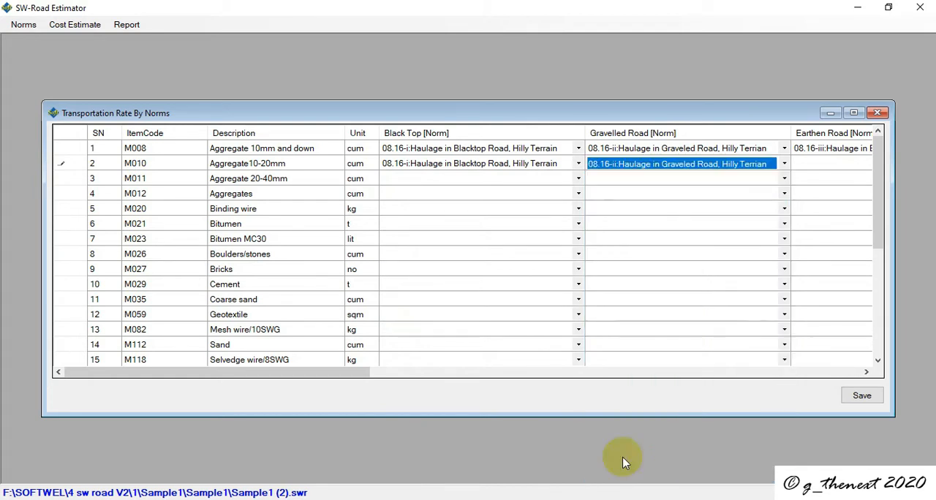
# Step: Set the Earthen Road norm for Aggregate10-20mm to 08.16-iii, Haulage in Earthen Track
pyautogui.click(816, 163)
pyautogui.scroll(-4, 817, 162)
pyautogui.scroll(4, 817, 164)
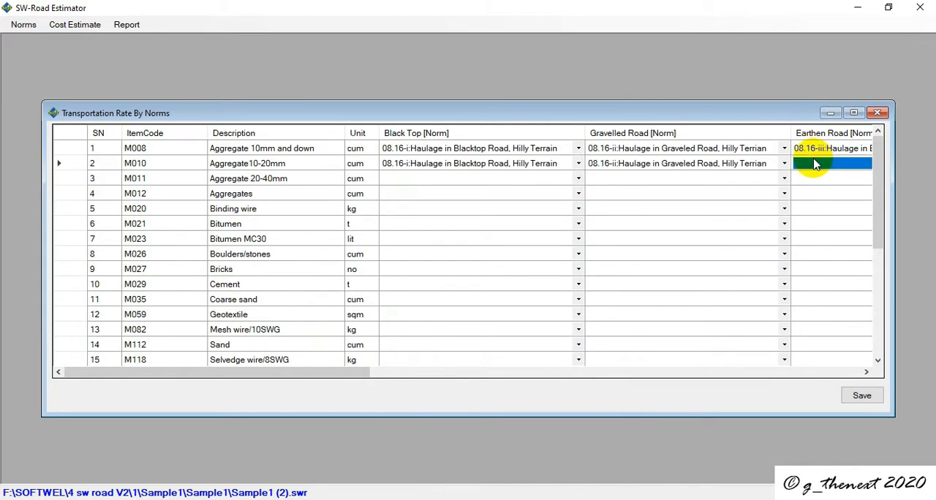
pyautogui.click(817, 164)
pyautogui.scroll(-5, 821, 293)
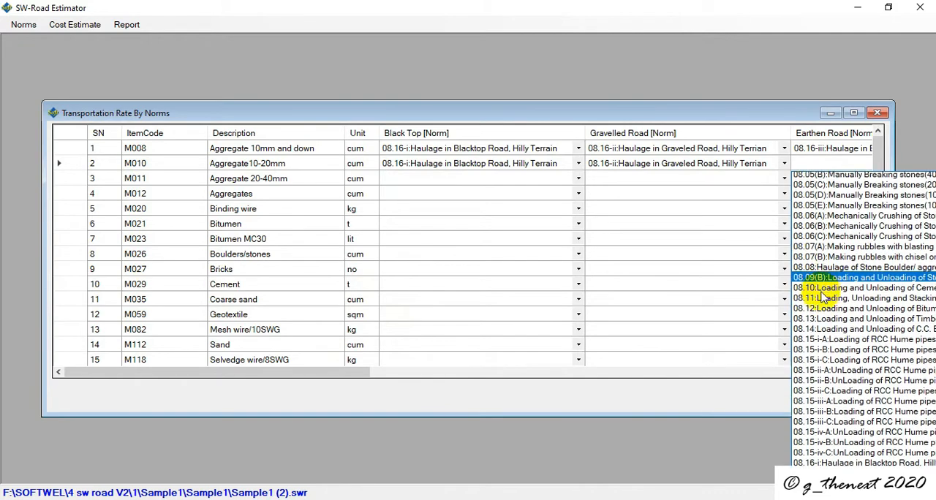
pyautogui.scroll(-2, 823, 296)
pyautogui.click(855, 461)
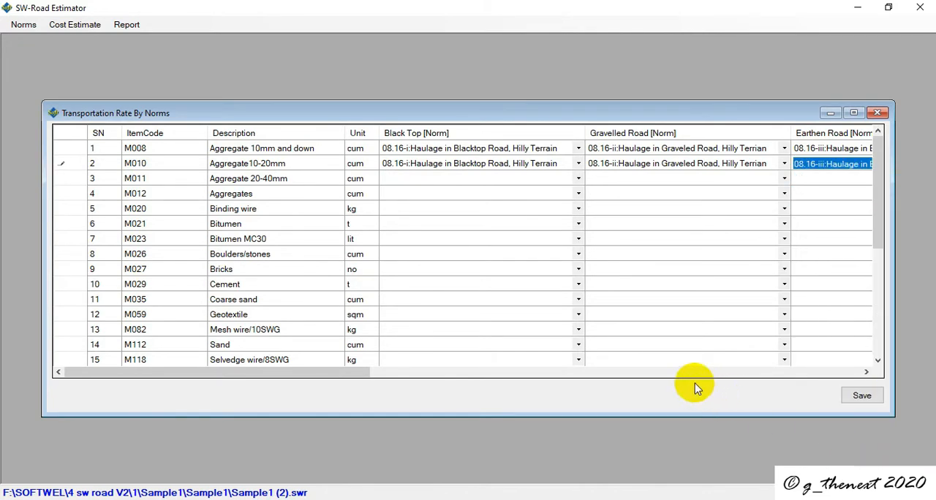
# Step: Set the Loading norm for Aggregate10-20mm to 08.09(B), Loading and Unloading of Stone Boulder/aggregates
pyautogui.moveTo(355, 373); pyautogui.dragTo(735, 402)
pyautogui.click(678, 167)
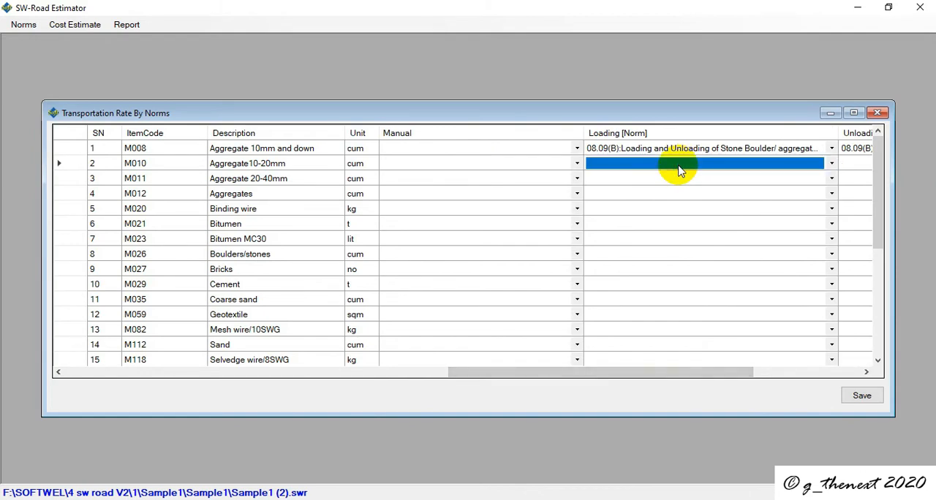
pyautogui.click(706, 168)
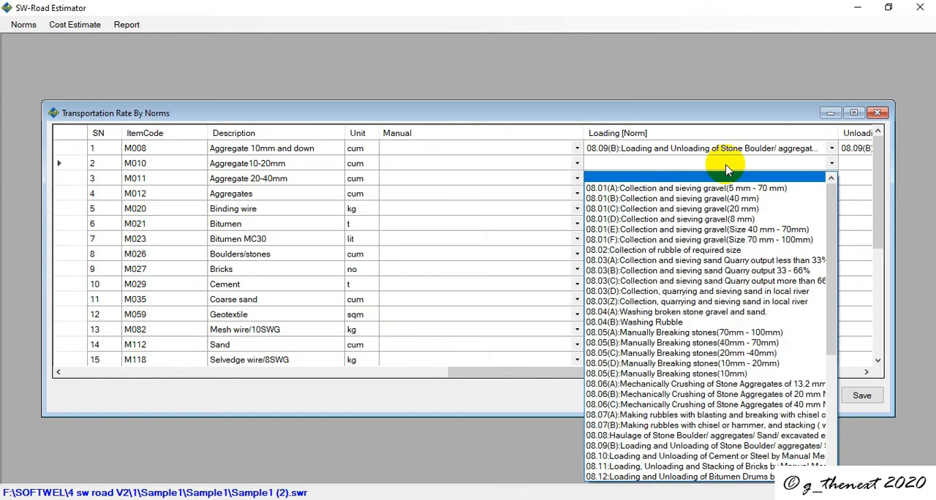
pyautogui.click(674, 448)
# Step: Set the Unloading norm for Aggregate10-20mm to 08.09(B), Loading and Unloading of Stone Boulder
pyautogui.click(851, 167)
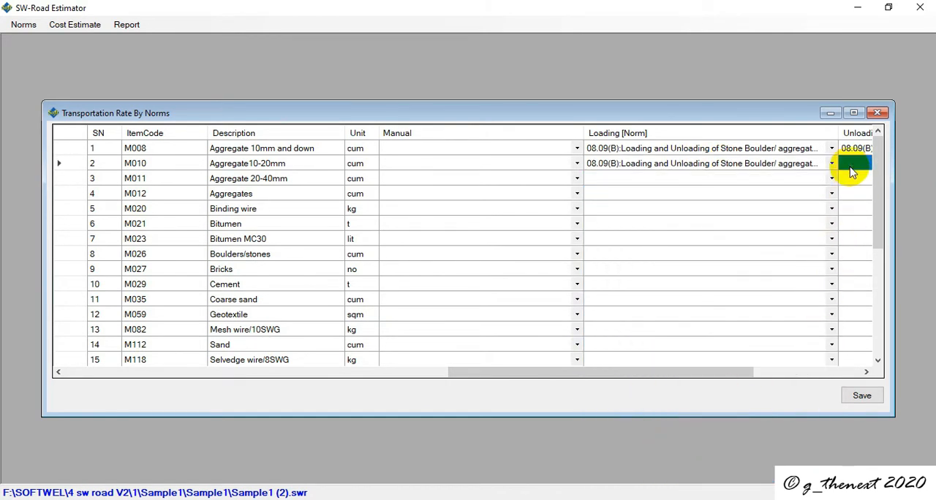
pyautogui.moveTo(686, 374); pyautogui.dragTo(795, 370)
pyautogui.click(722, 164)
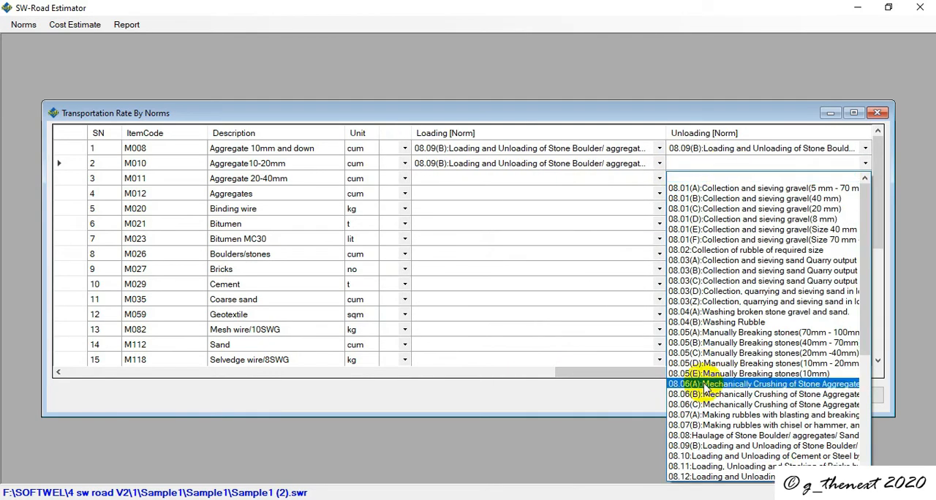
pyautogui.click(717, 446)
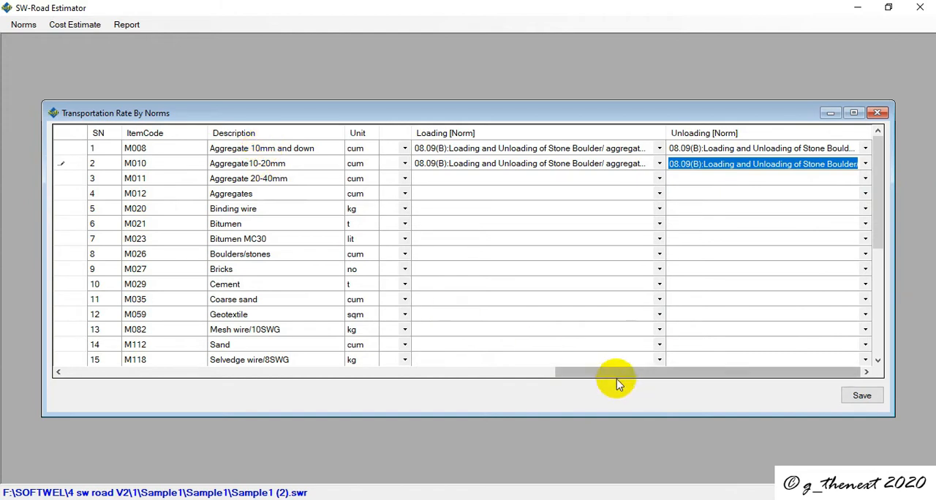
# Step: Set the Black Top norm for Aggregate 20-40mm to 08.16-i, Haulage in Blacktop Road, Hilly Terrain
pyautogui.moveTo(626, 373); pyautogui.dragTo(211, 377)
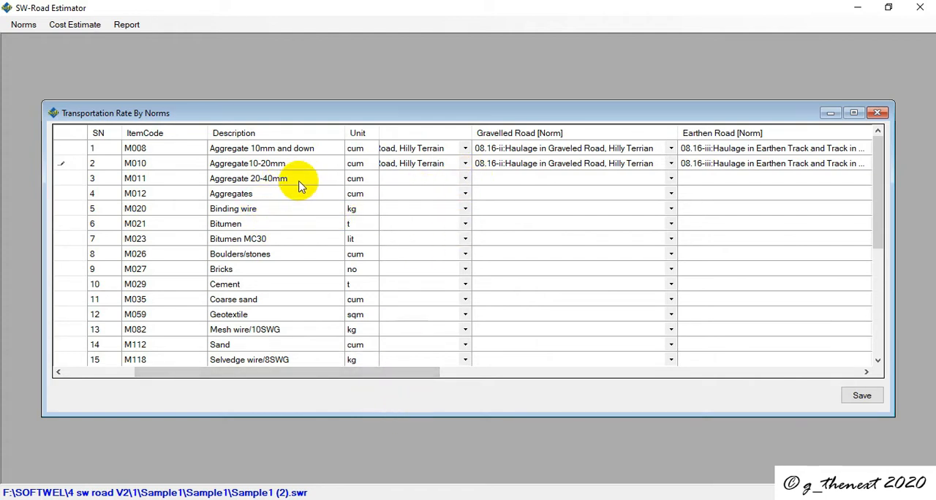
pyautogui.click(465, 180)
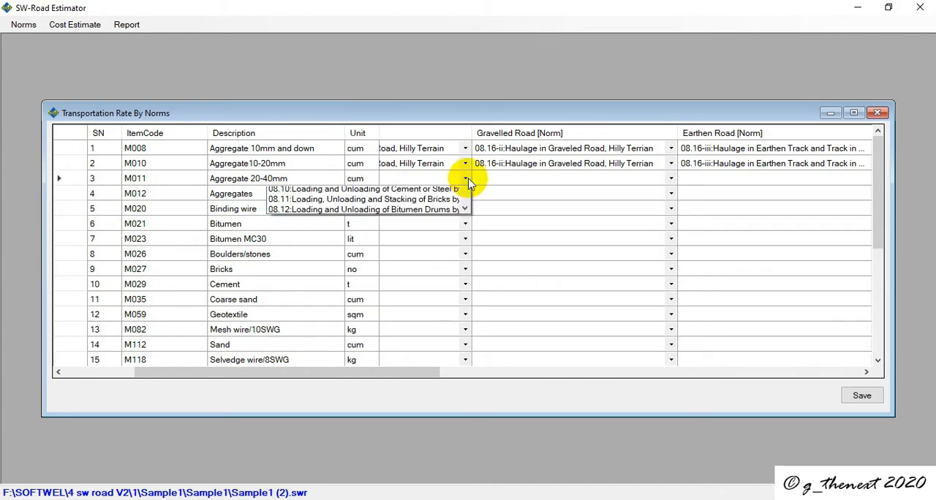
pyautogui.scroll(-2, 335, 457)
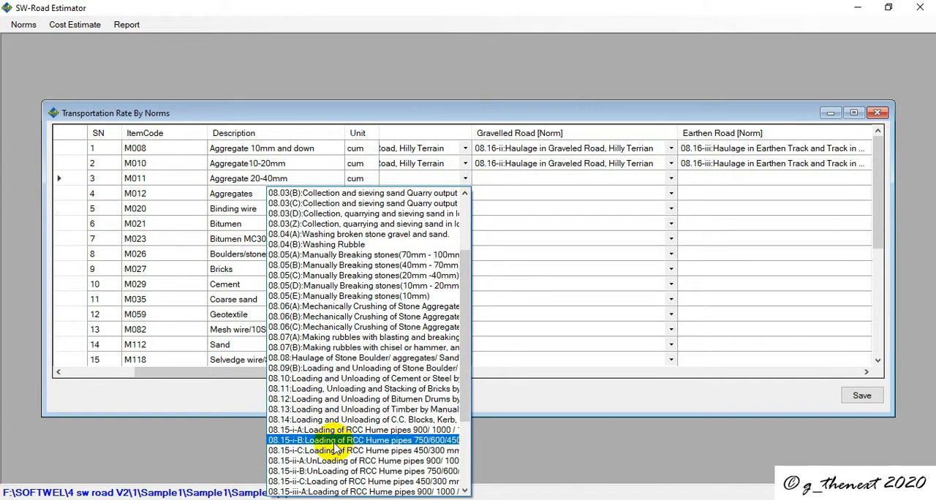
pyautogui.scroll(-4, 296, 453)
pyautogui.scroll(5, 303, 439)
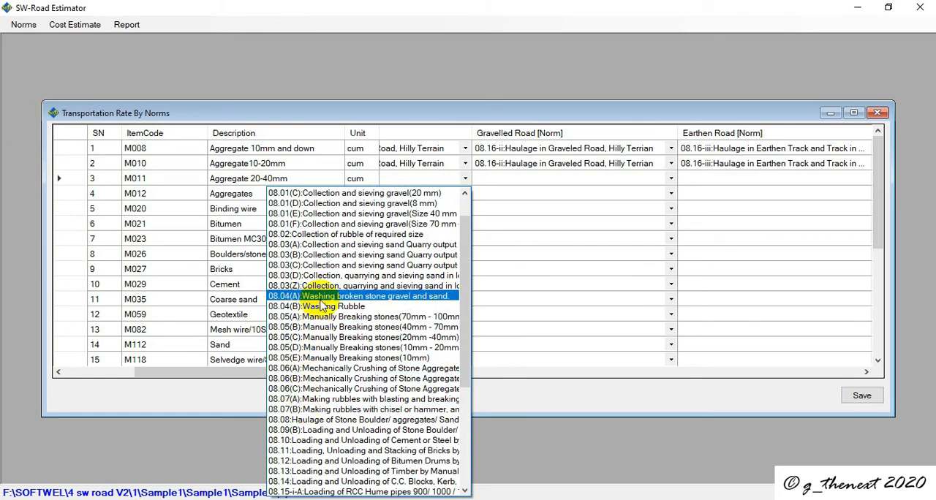
pyautogui.scroll(-5, 329, 344)
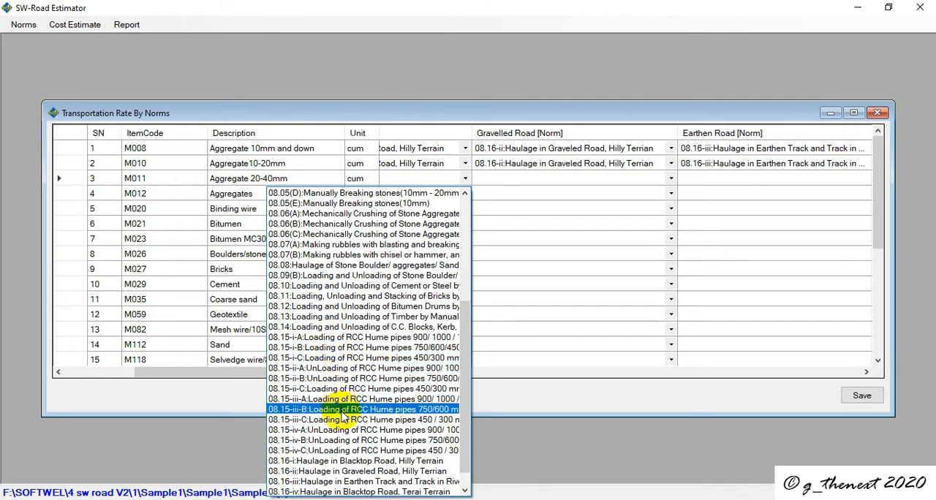
pyautogui.click(342, 463)
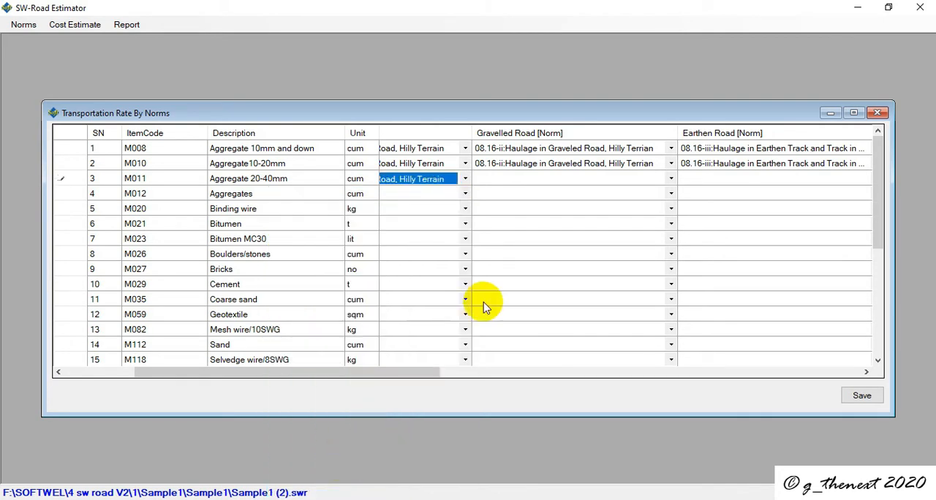
# Step: Set the Gravelled Road norm for Aggregate 20-40mm to 08.16-ii, Haulage in Graveled Road, Hilly Terrain
pyautogui.click(658, 179)
pyautogui.click(669, 179)
pyautogui.scroll(-5, 539, 394)
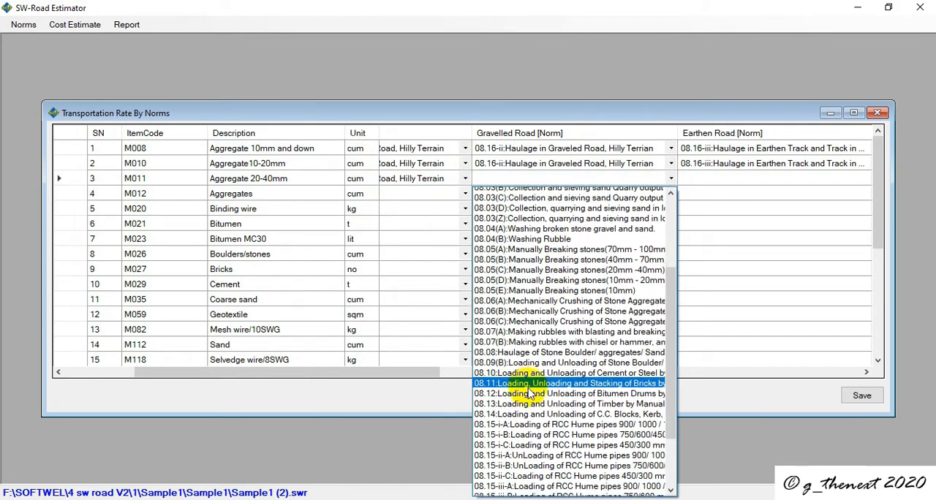
pyautogui.click(534, 461)
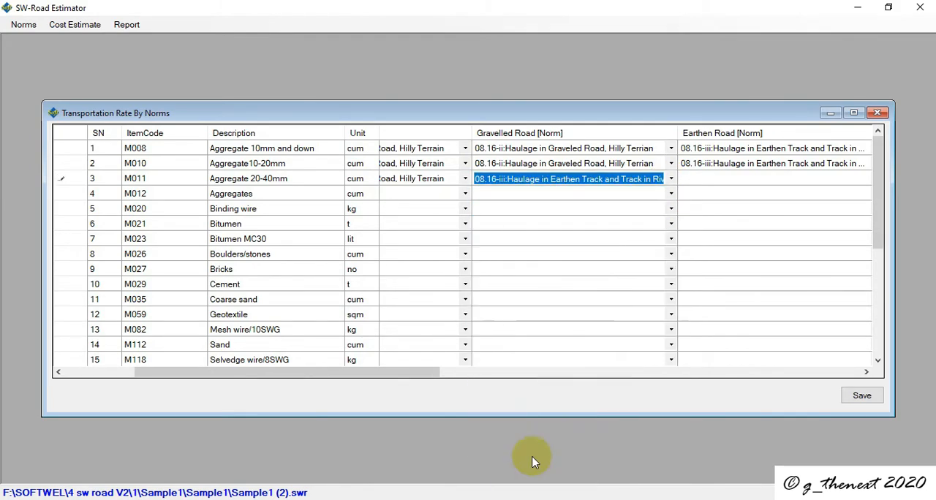
pyautogui.click(670, 179)
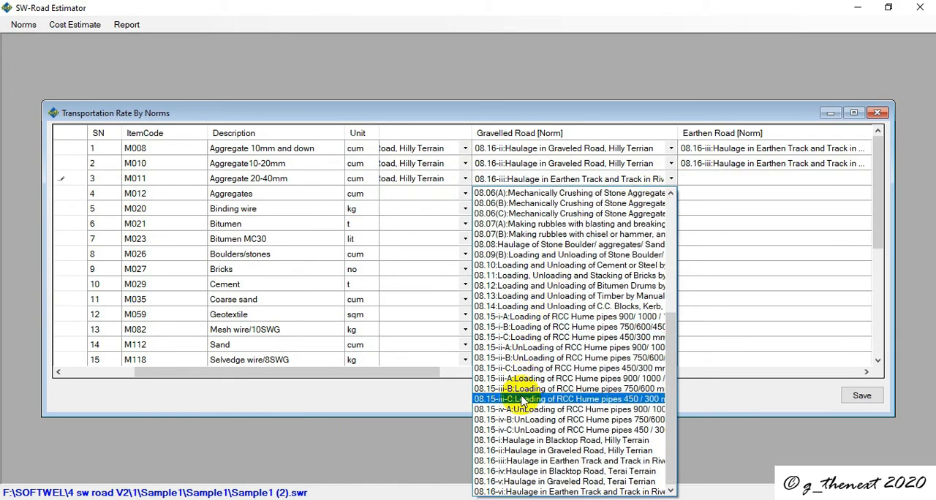
pyautogui.click(501, 445)
# Step: Maximize the norms window and set the Earthen Road norm for Aggregate 20-40mm to 08.16-iii, Haulage in Earthen Track
pyautogui.click(802, 182)
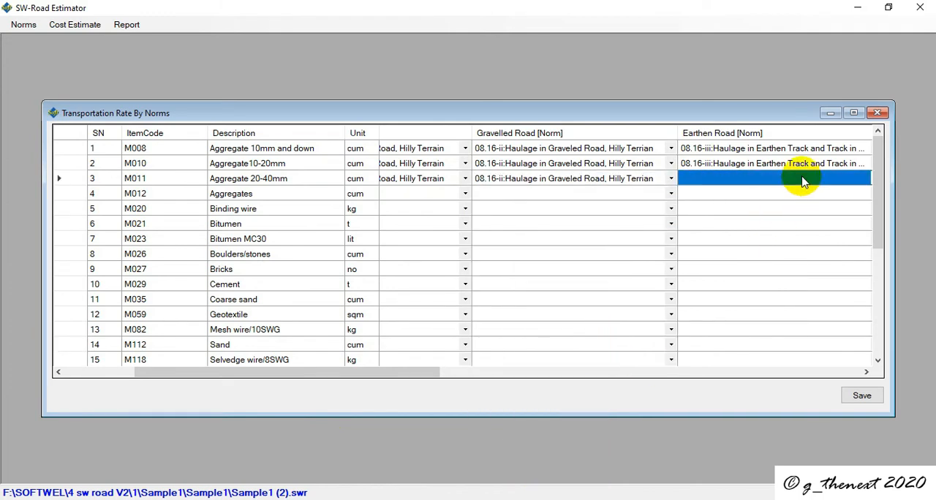
pyautogui.click(853, 113)
pyautogui.click(832, 94)
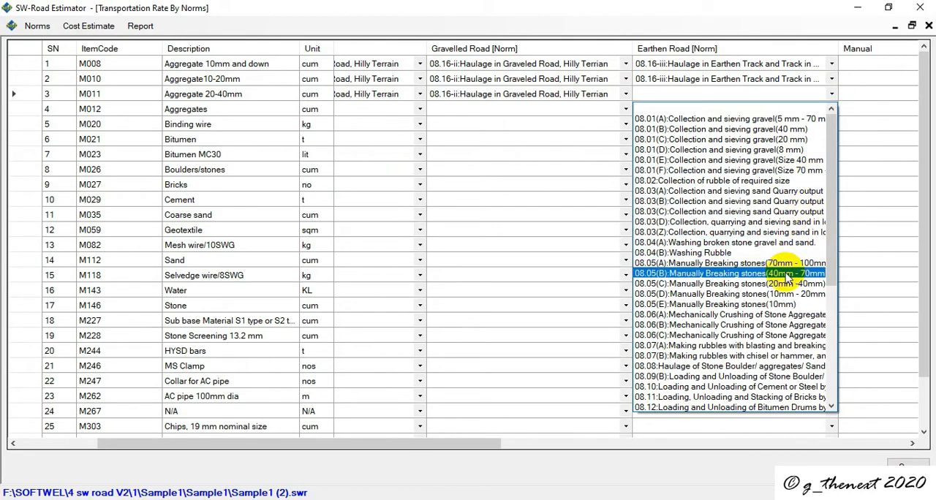
pyautogui.scroll(-3, 731, 358)
pyautogui.scroll(-3, 775, 356)
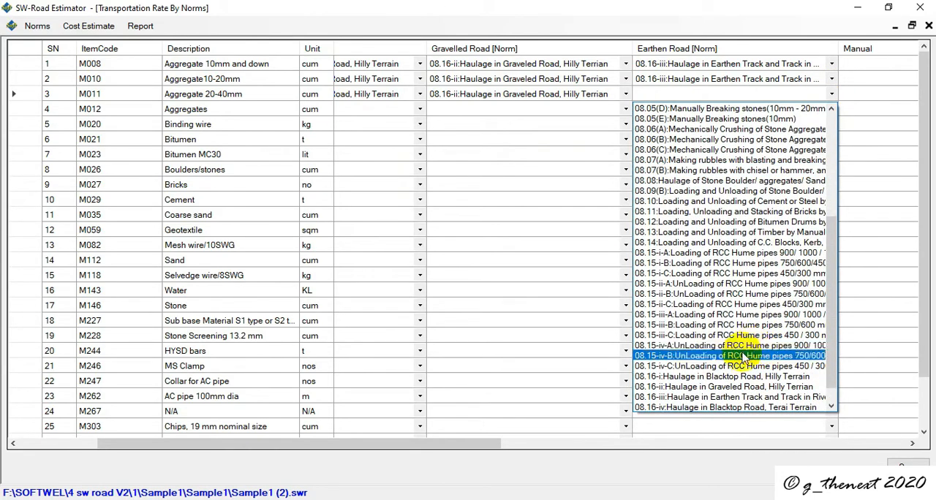
pyautogui.click(756, 396)
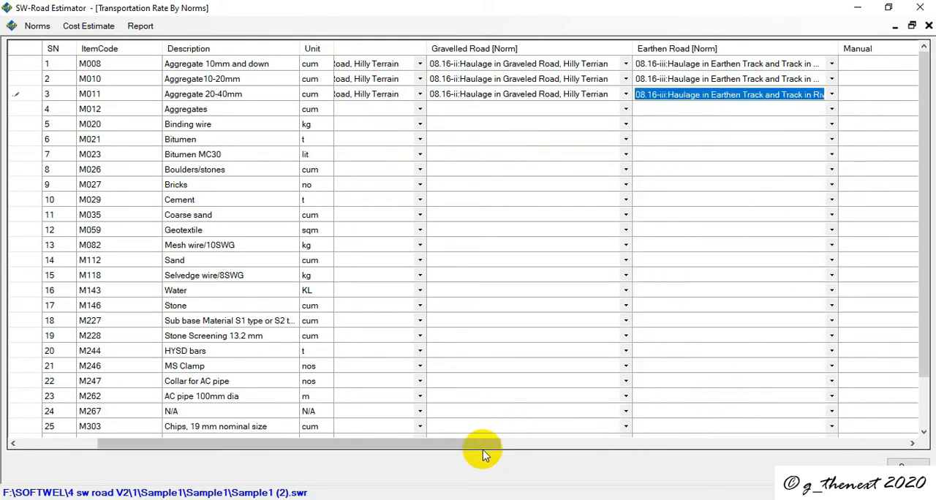
# Step: Set the Loading norm for Aggregate 20-40mm to 08.09(B), Loading and Unloading of Stone Boulder/aggregates
pyautogui.moveTo(484, 444); pyautogui.dragTo(692, 431)
pyautogui.click(760, 95)
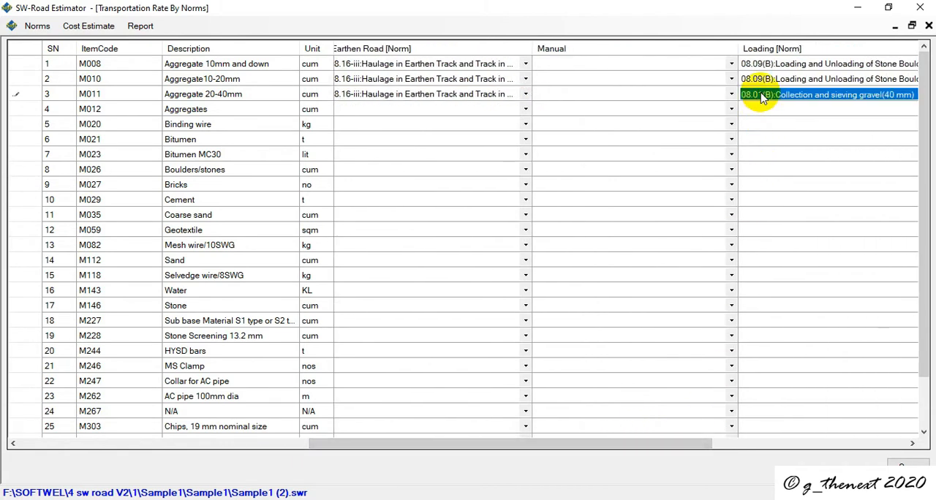
pyautogui.scroll(-1, 795, 96)
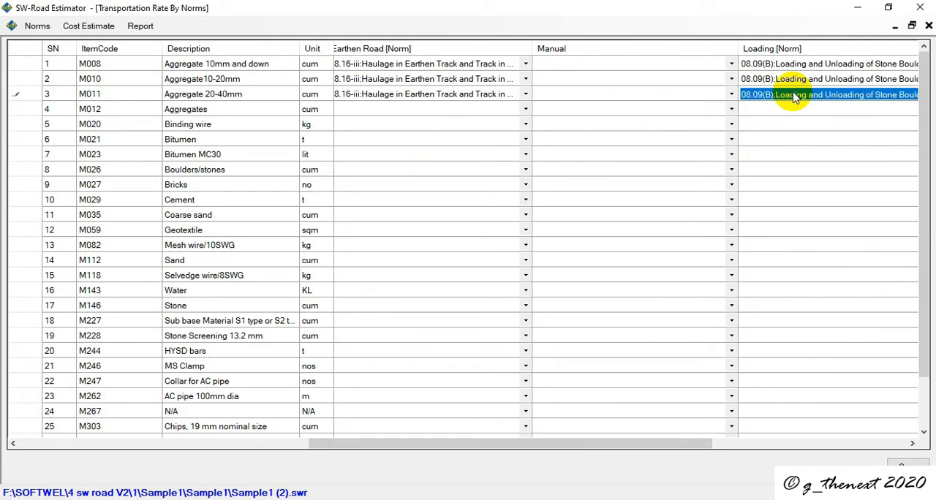
# Step: Set the Unloading norm for Aggregate 20-40mm to 08.09(B), Loading and Unloading of Stone Boulder
pyautogui.click(358, 109)
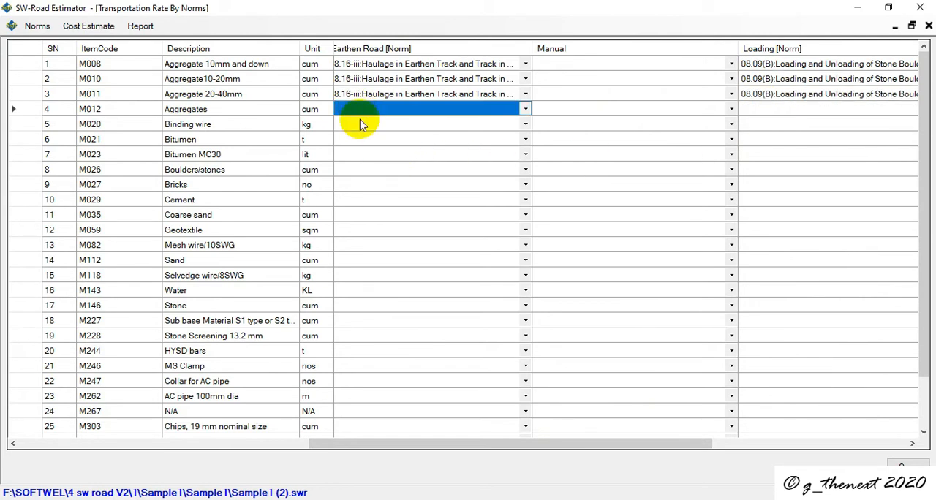
pyautogui.moveTo(372, 437); pyautogui.dragTo(653, 351)
pyautogui.scroll(1, 641, 333)
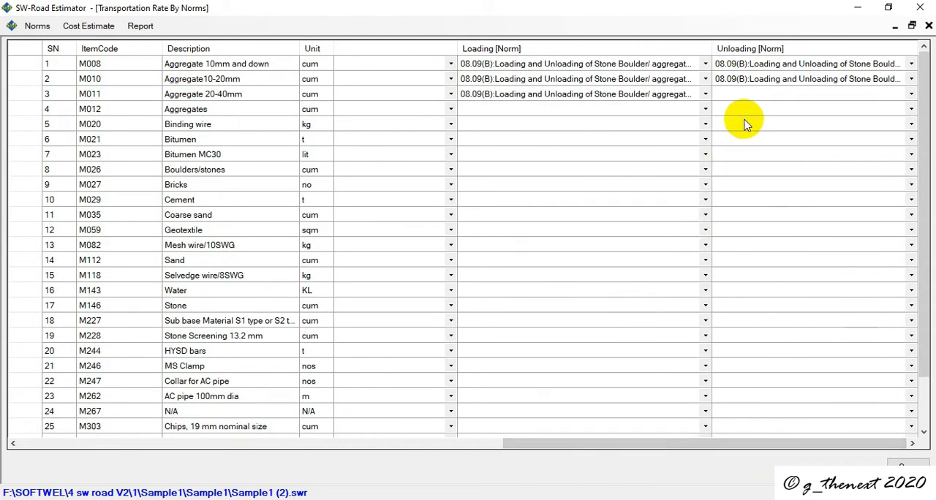
pyautogui.click(731, 92)
pyautogui.click(911, 93)
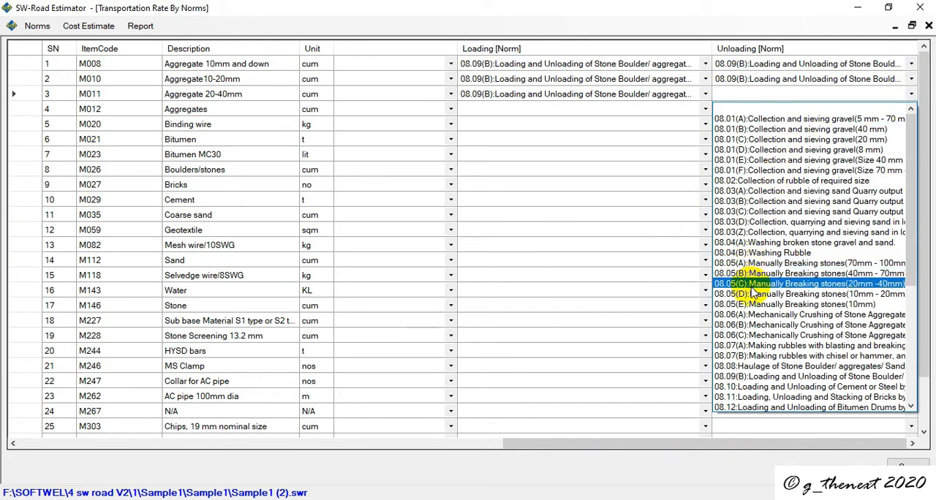
pyautogui.scroll(-5, 749, 285)
pyautogui.scroll(-2, 753, 292)
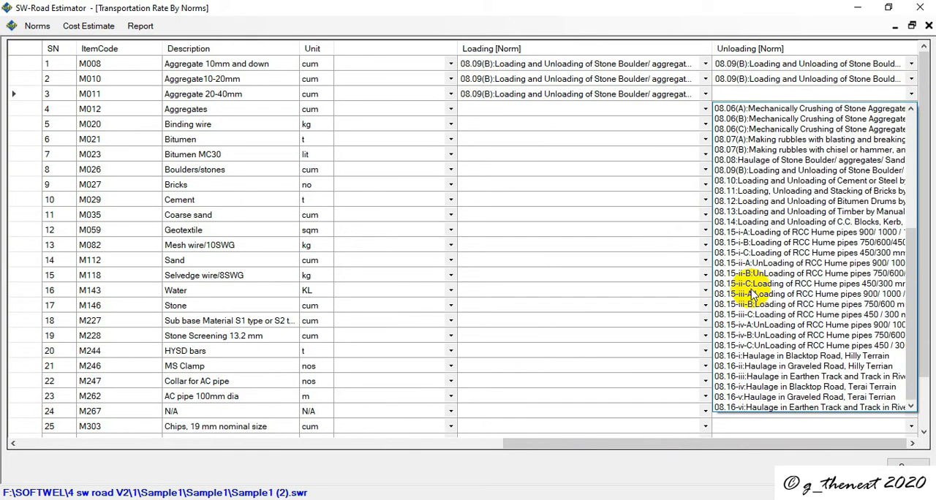
pyautogui.click(746, 171)
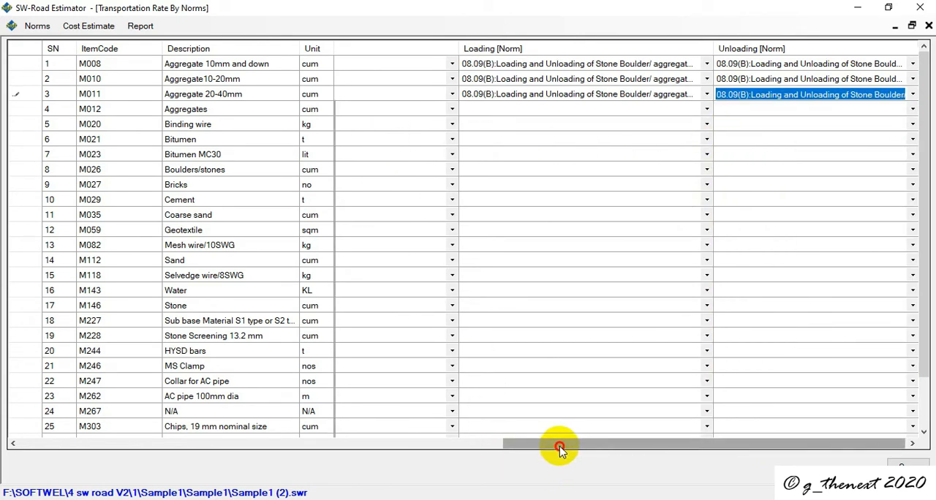
# Step: Set the Black Top norm for Aggregates (M012) to 08.16-i, Haulage in Blacktop Road, Hilly Terrain
pyautogui.moveTo(558, 443); pyautogui.dragTo(10, 425)
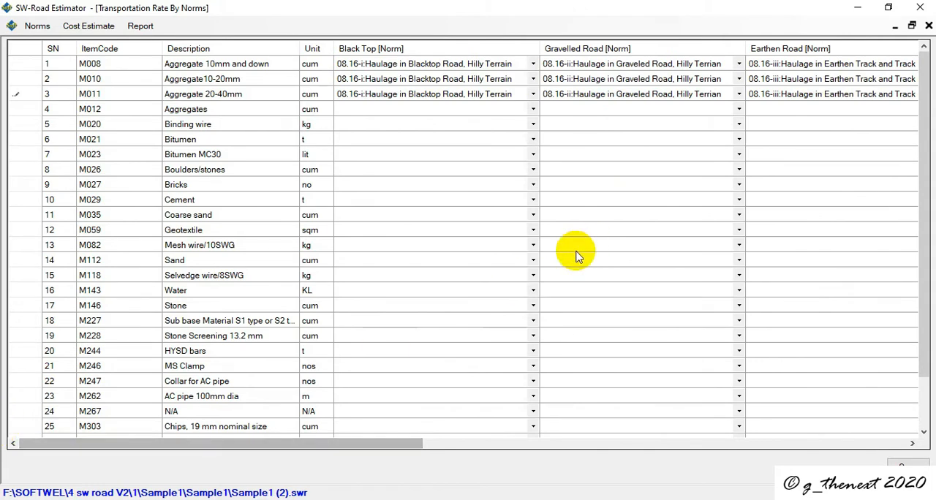
pyautogui.click(534, 111)
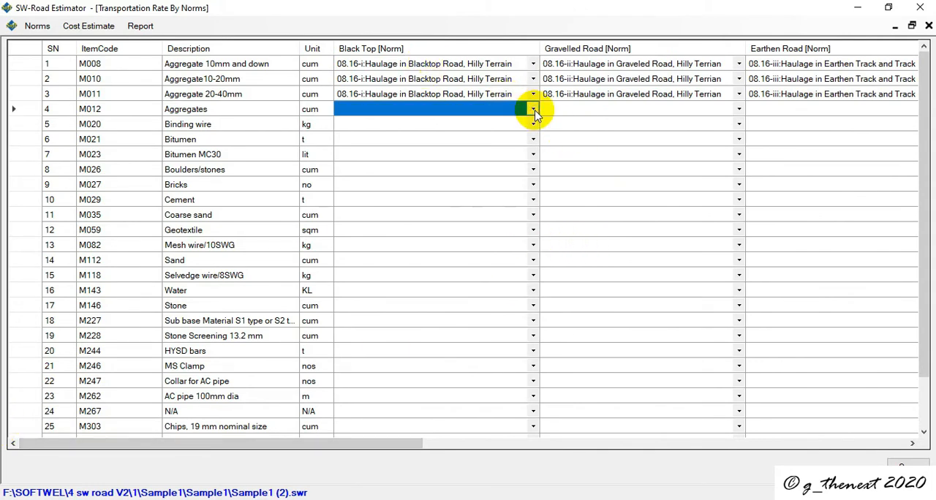
pyautogui.click(534, 111)
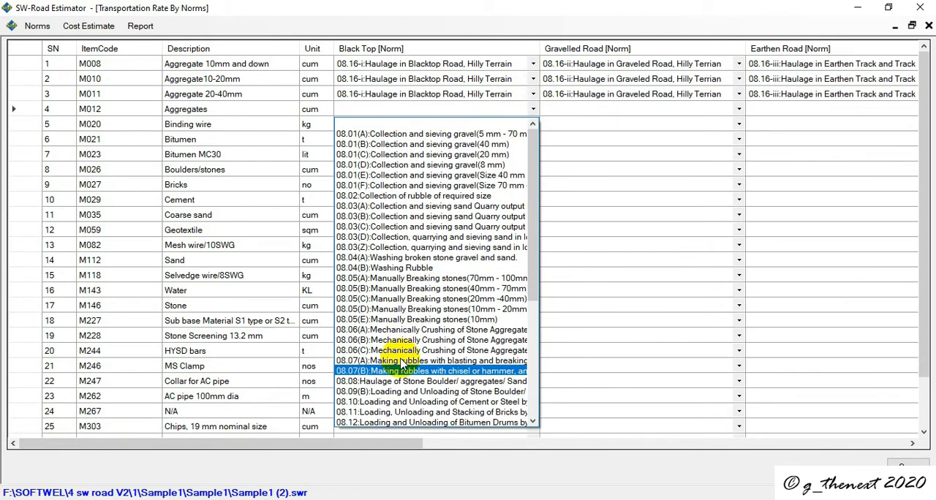
pyautogui.scroll(-7, 388, 291)
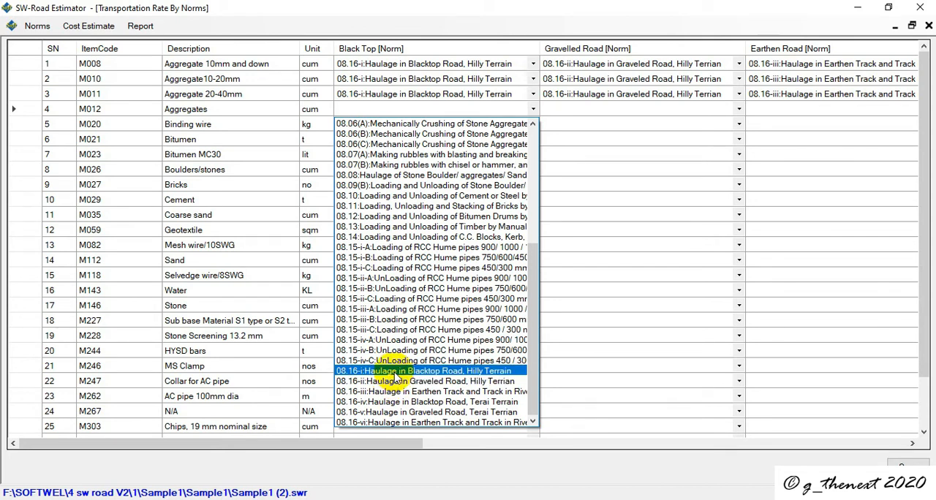
pyautogui.click(395, 376)
pyautogui.click(523, 127)
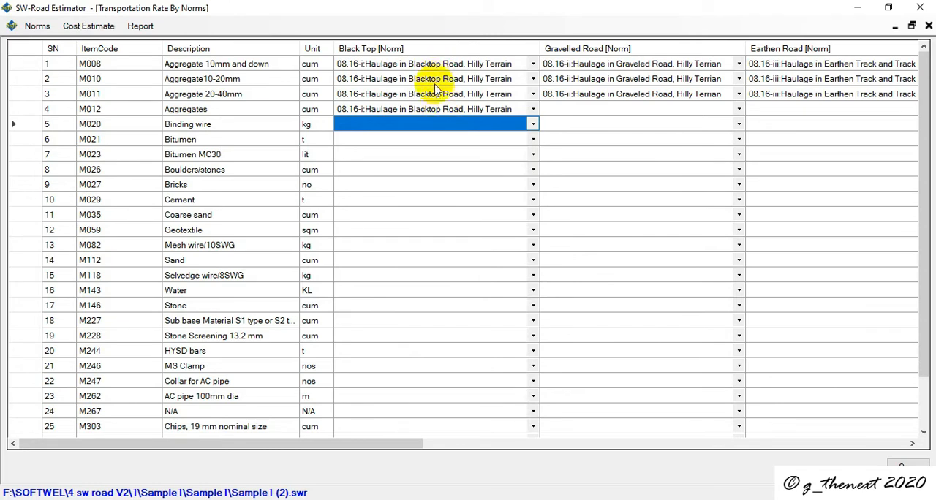
pyautogui.moveTo(435, 66); pyautogui.dragTo(437, 111)
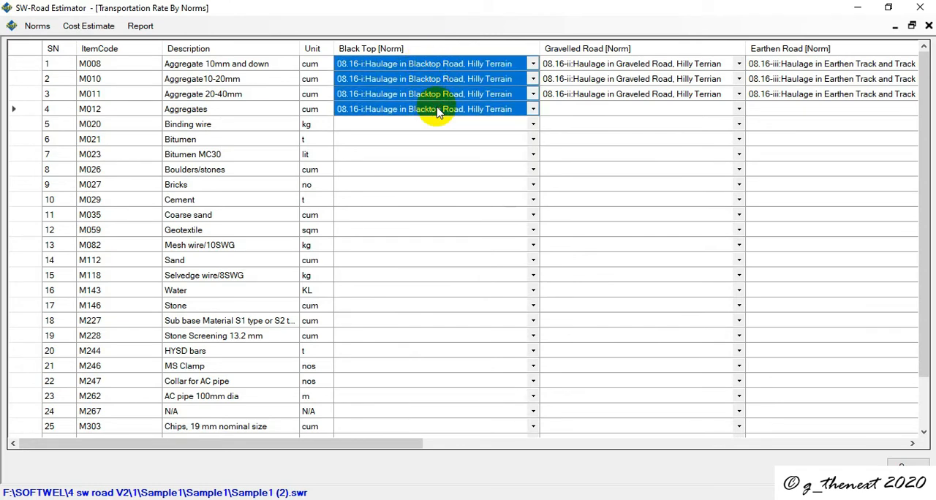
pyautogui.click(429, 123)
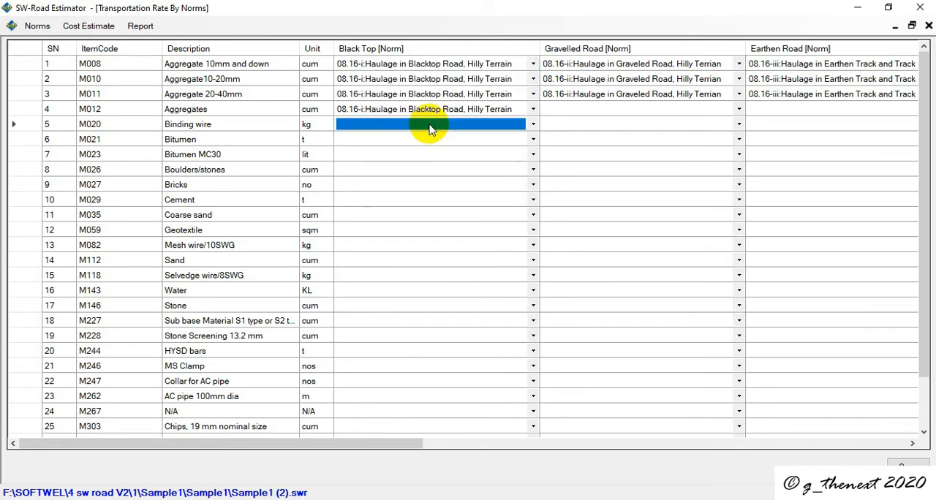
pyautogui.click(429, 124)
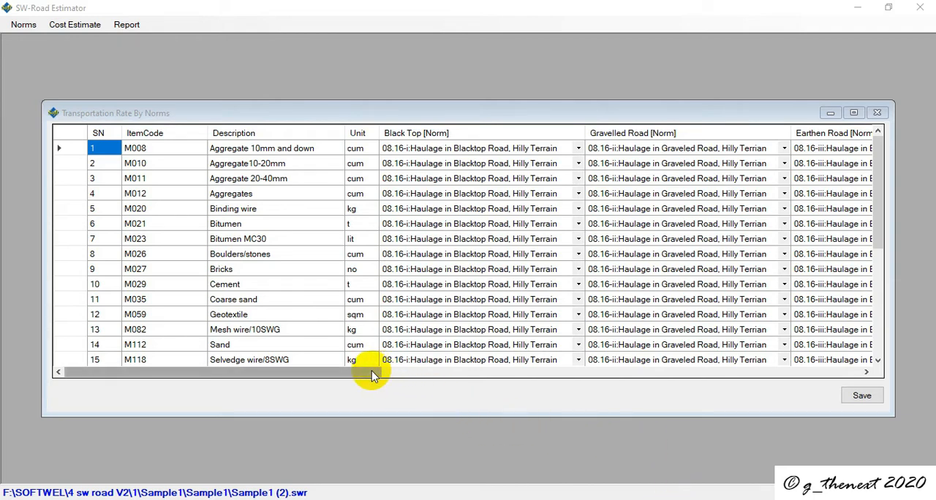
# Step: Review the haulage, Loading and Unloading norms assigned to each material in the completed transportation norms table
pyautogui.moveTo(372, 375); pyautogui.dragTo(897, 382)
pyautogui.moveTo(366, 372); pyautogui.dragTo(860, 371)
pyautogui.scroll(-5, 639, 266)
pyautogui.scroll(5, 639, 265)
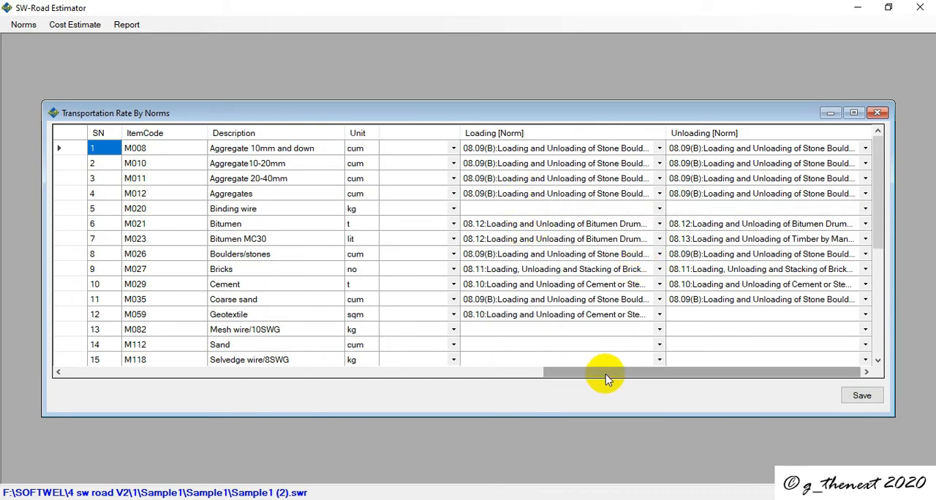
pyautogui.moveTo(605, 375); pyautogui.dragTo(94, 372)
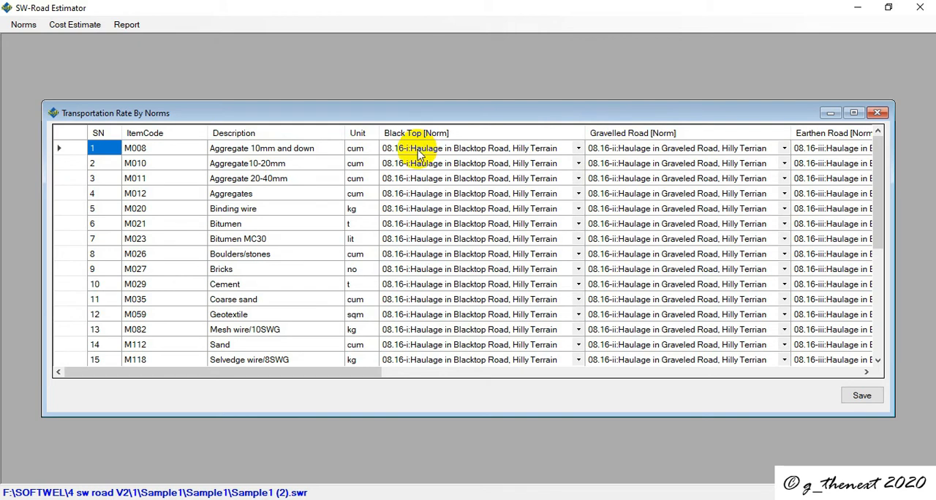
# Step: Close the transportation norms table and open the Transportation Distance Entry for materials
pyautogui.click(880, 114)
pyautogui.click(79, 26)
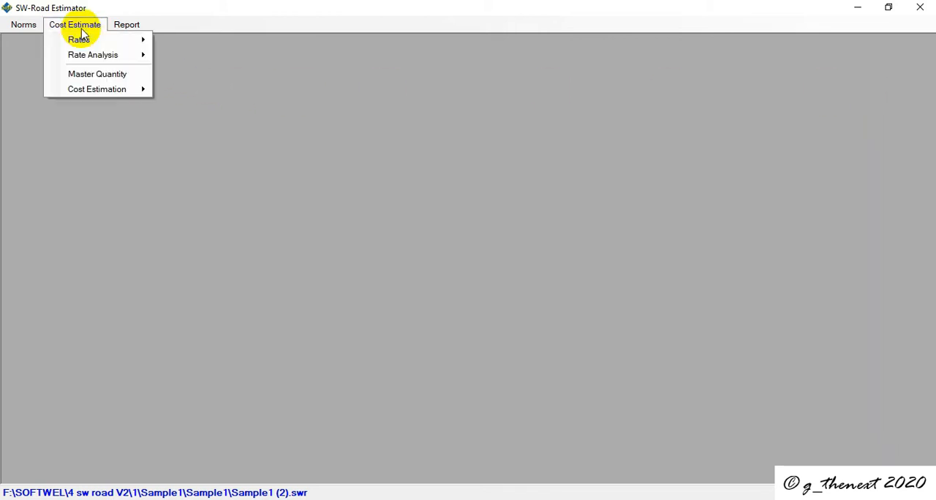
pyautogui.moveTo(86, 42)
pyautogui.click(210, 40)
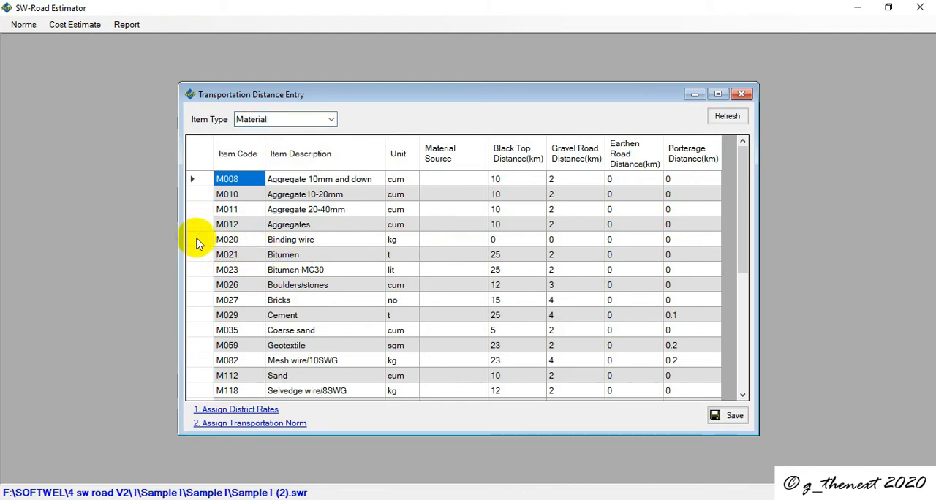
# Step: Select Binding wire, open Assign Transportation Norm, and move the norms window down to compare it with the material distances
pyautogui.click(282, 241)
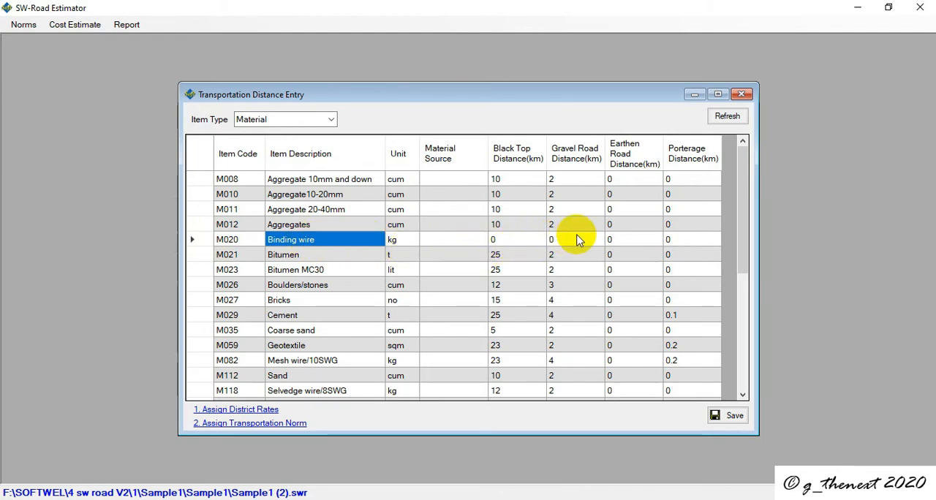
pyautogui.click(248, 427)
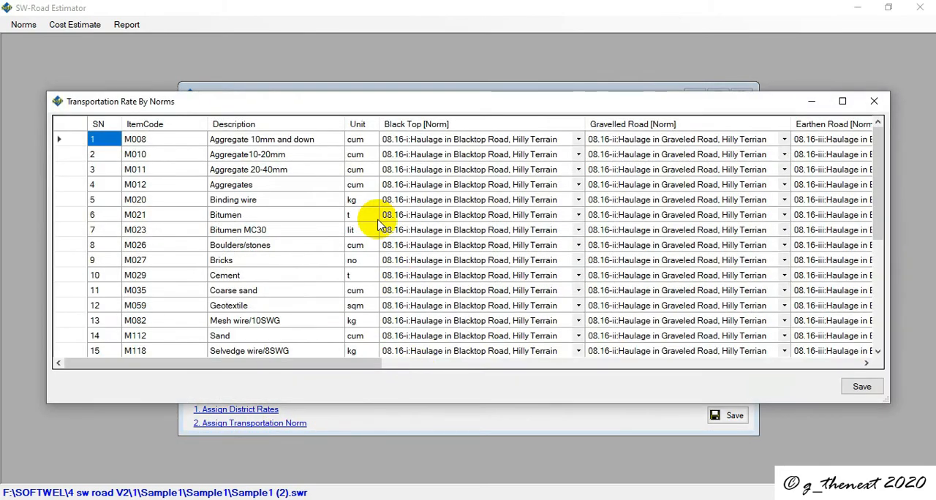
pyautogui.moveTo(358, 108); pyautogui.dragTo(378, 269)
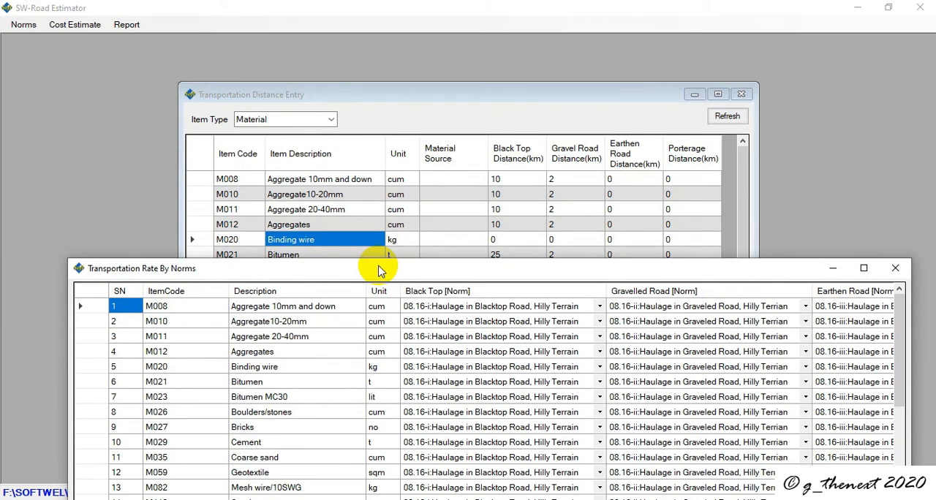
# Step: Check the Black Top, Gravelled Road and Earthen Road norms assigned to Binding wire (M020)
pyautogui.click(114, 367)
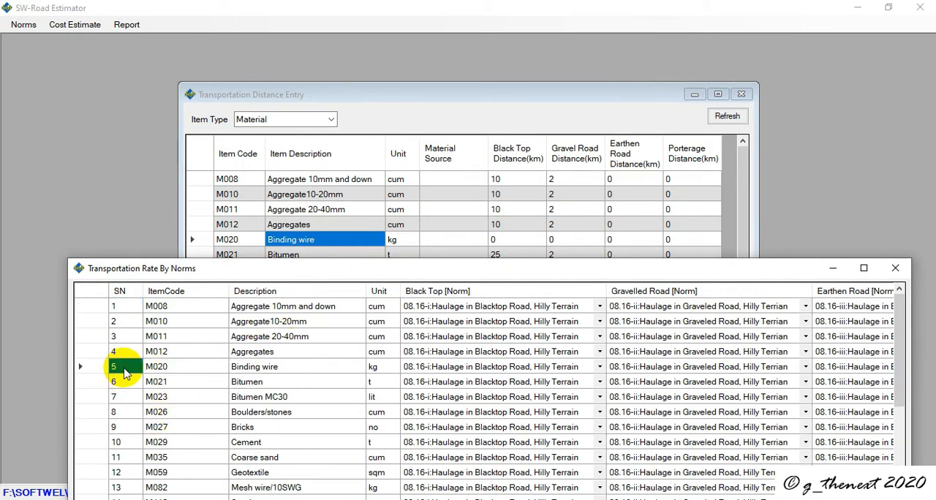
pyautogui.click(426, 372)
pyautogui.click(678, 368)
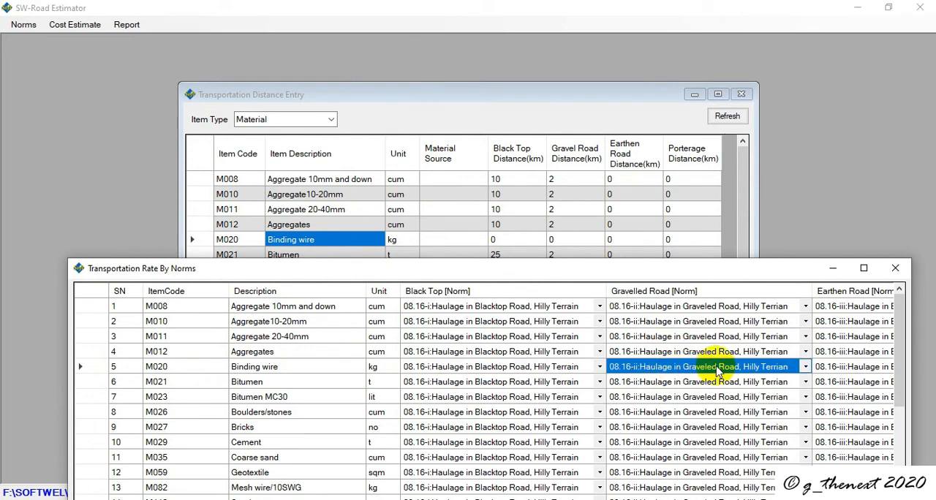
pyautogui.click(827, 370)
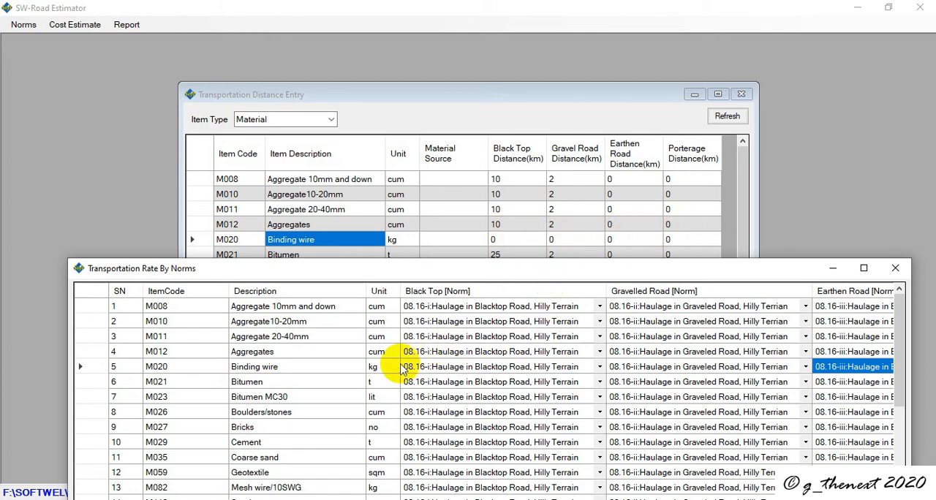
# Step: Save the transportation norms, and close the norms table and the Transportation Distance Entry
pyautogui.moveTo(505, 274); pyautogui.dragTo(470, 97)
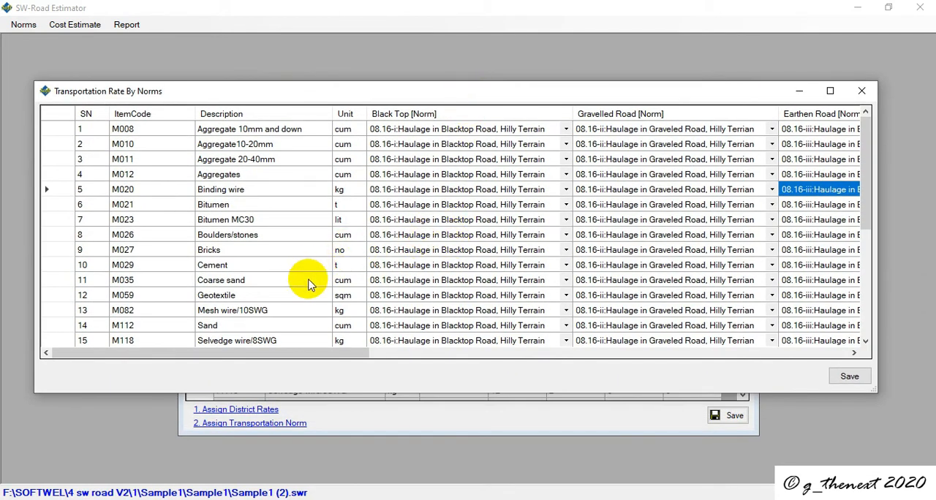
pyautogui.click(848, 377)
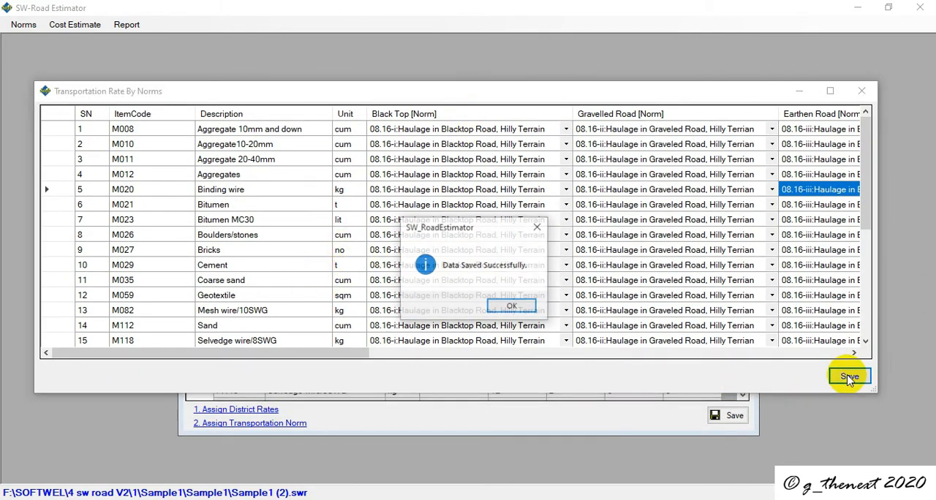
pyautogui.click(491, 308)
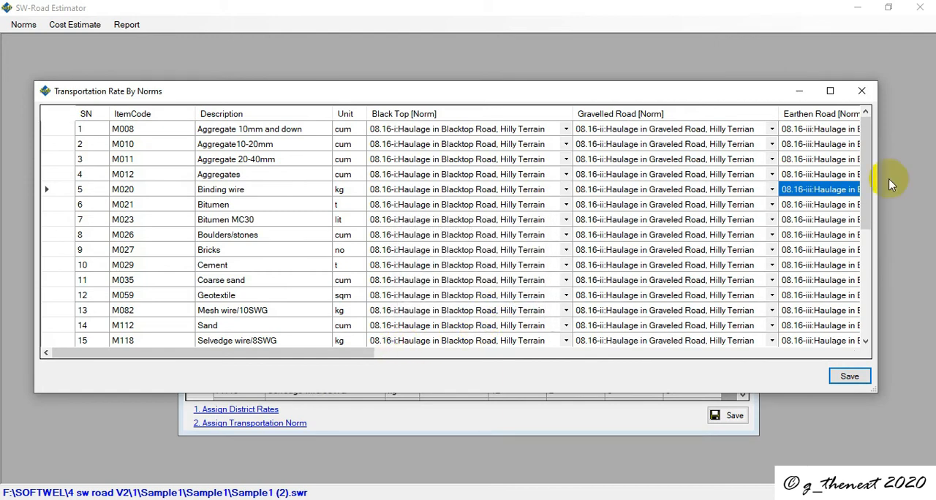
pyautogui.click(861, 91)
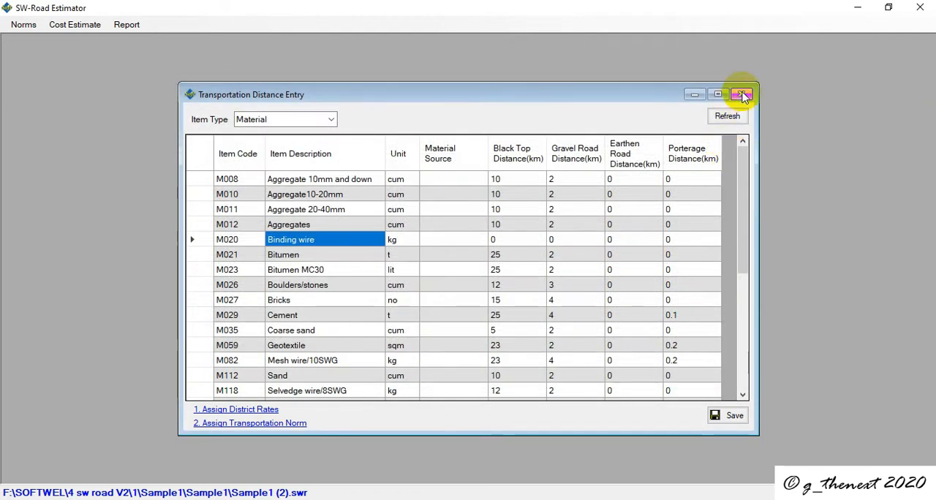
pyautogui.click(741, 93)
# Step: Open the cost estimate's Rates and display the Material rates
pyautogui.click(62, 27)
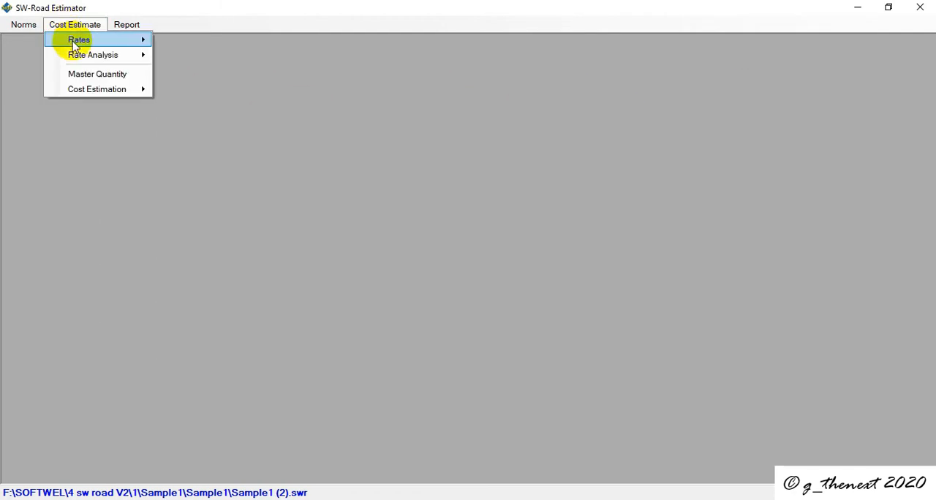
pyautogui.moveTo(63, 42)
pyautogui.click(245, 83)
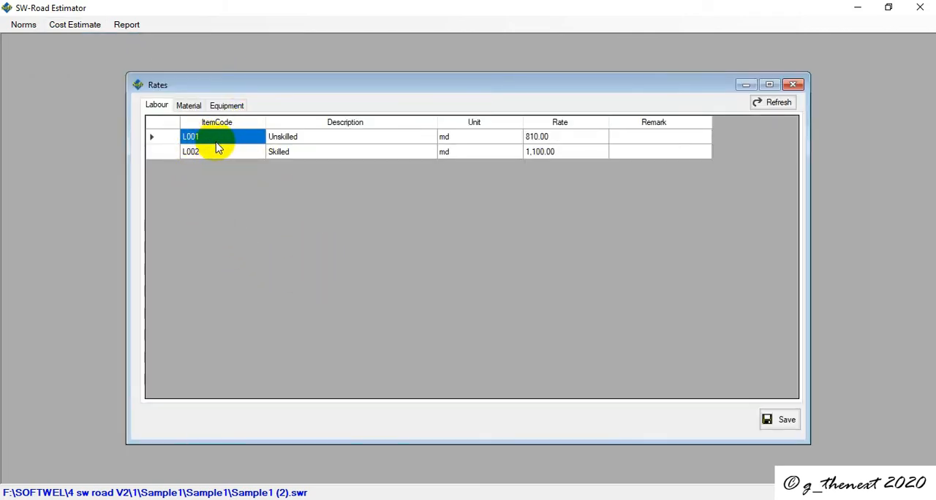
pyautogui.click(188, 106)
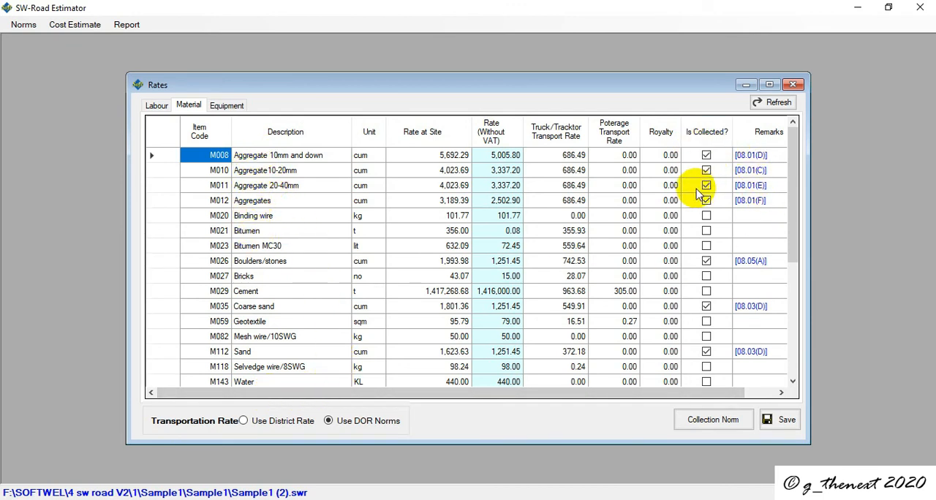
# Step: Open the Material Collection norms and check the collection norm assigned to Aggregate 10mm and down (M008)
pyautogui.click(705, 421)
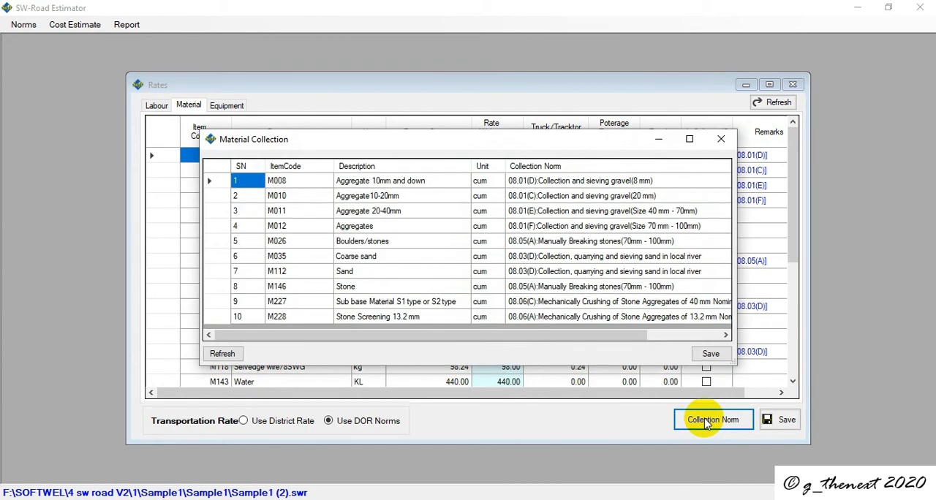
pyautogui.click(719, 138)
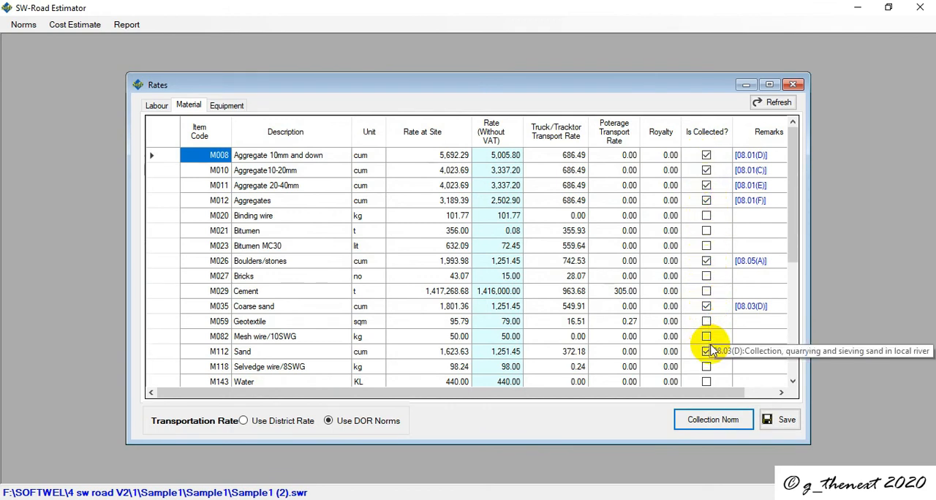
pyautogui.click(708, 428)
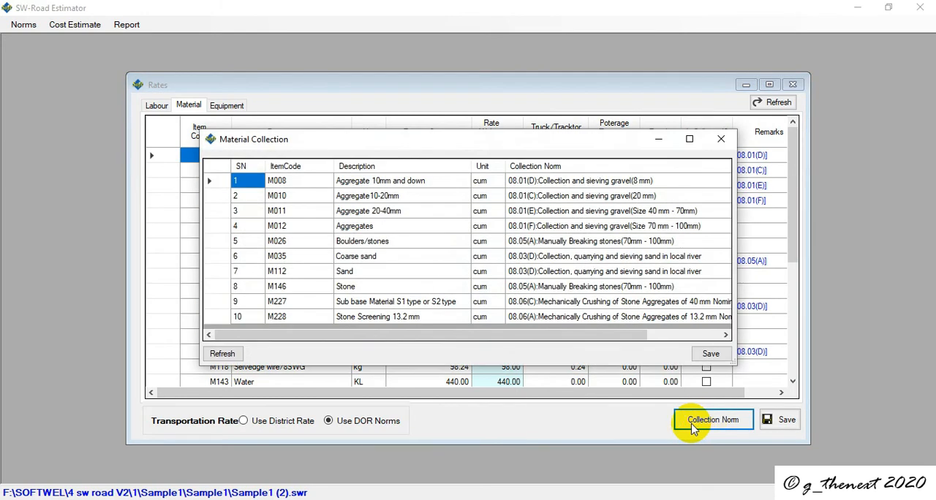
pyautogui.click(372, 182)
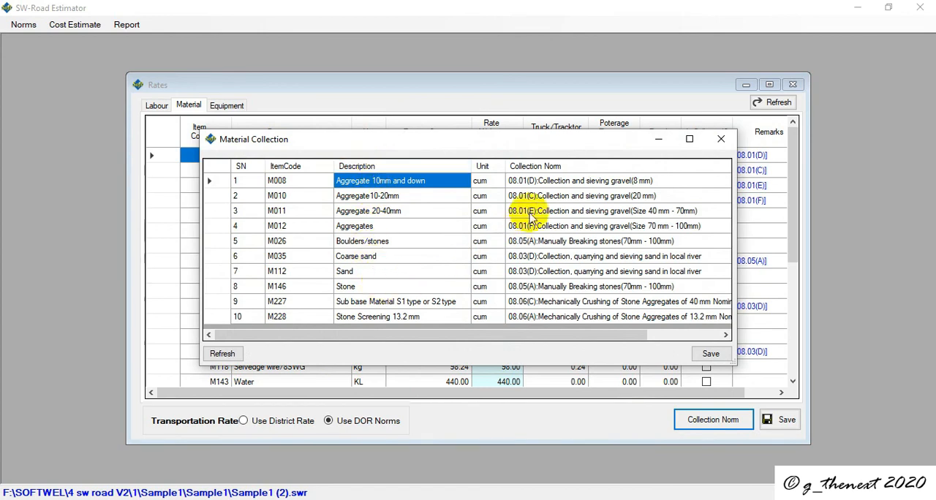
pyautogui.click(549, 182)
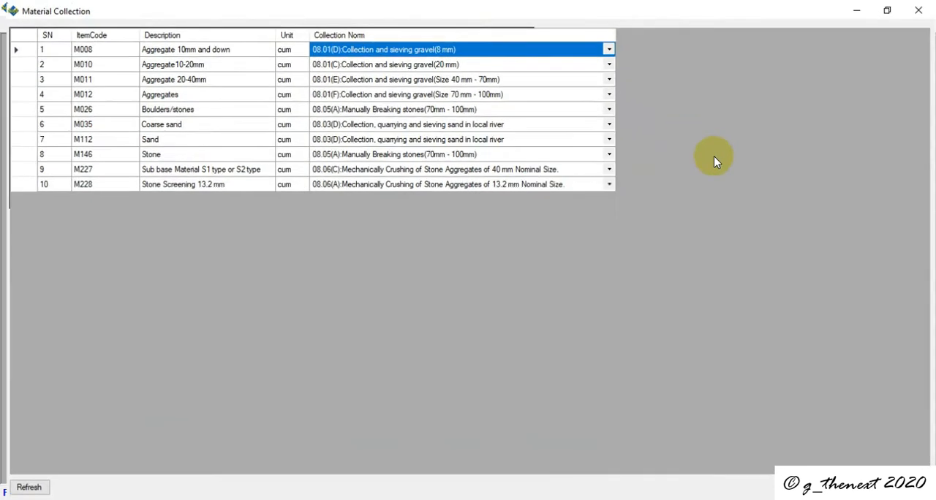
# Step: Maximize the Material Collection table, view the norm choices for Aggregate 10mm and down, and save and close the collection norms
pyautogui.click(690, 140)
pyautogui.click(601, 46)
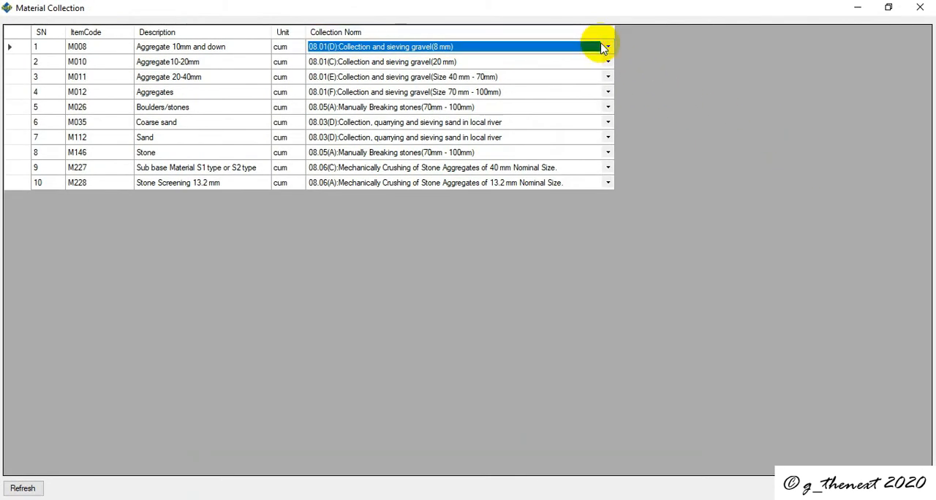
pyautogui.click(607, 46)
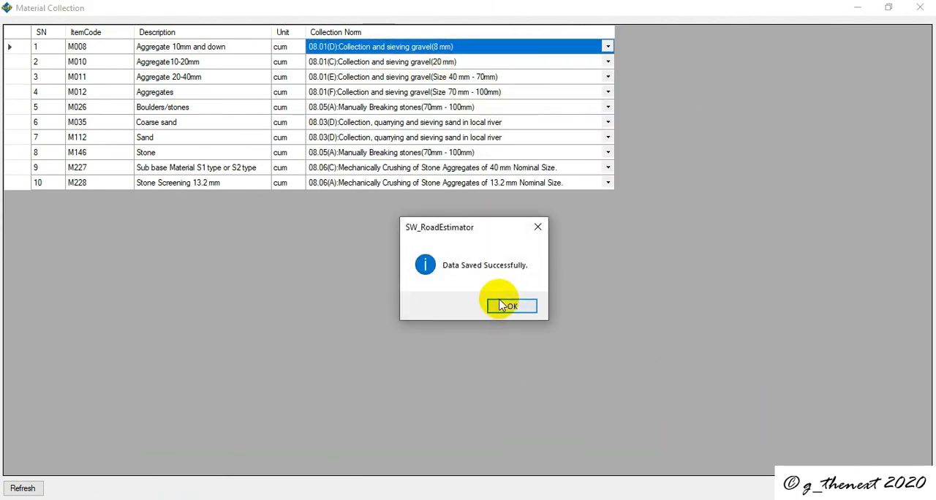
pyautogui.click(512, 305)
pyautogui.click(919, 7)
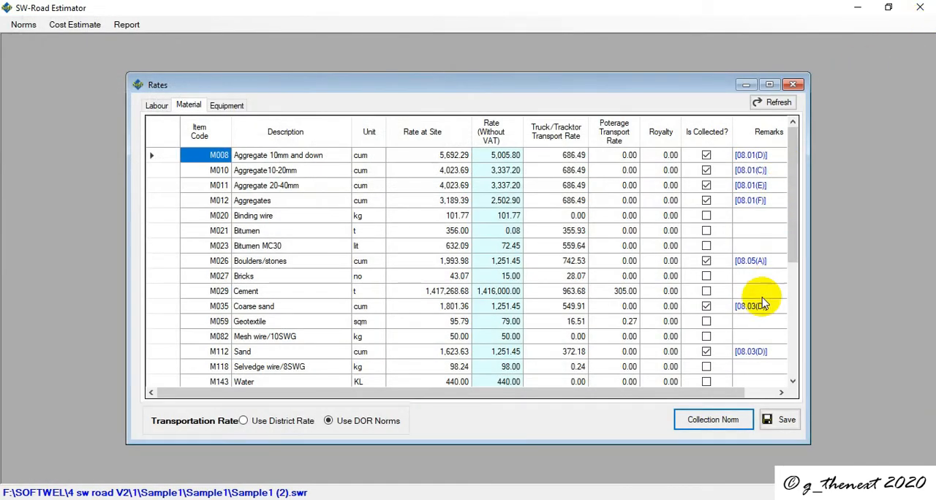
# Step: Try to save the material rates and close the Rates window
pyautogui.click(783, 418)
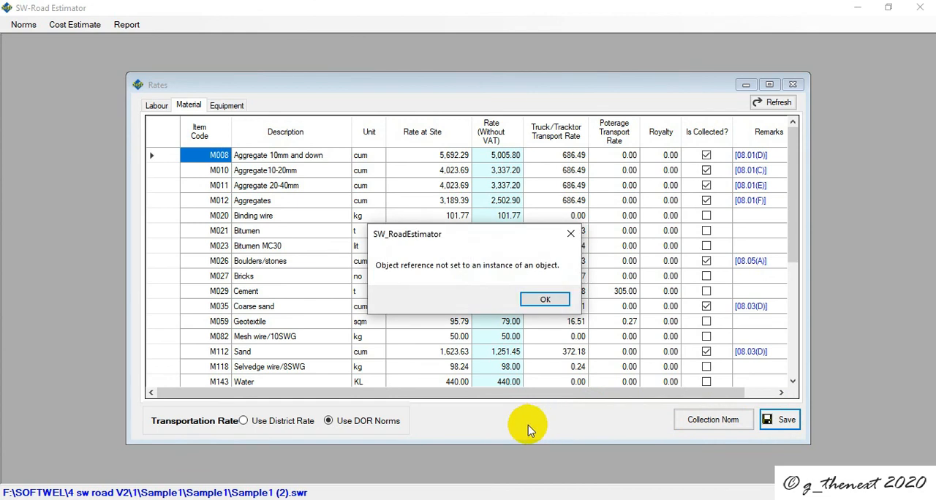
pyautogui.click(544, 300)
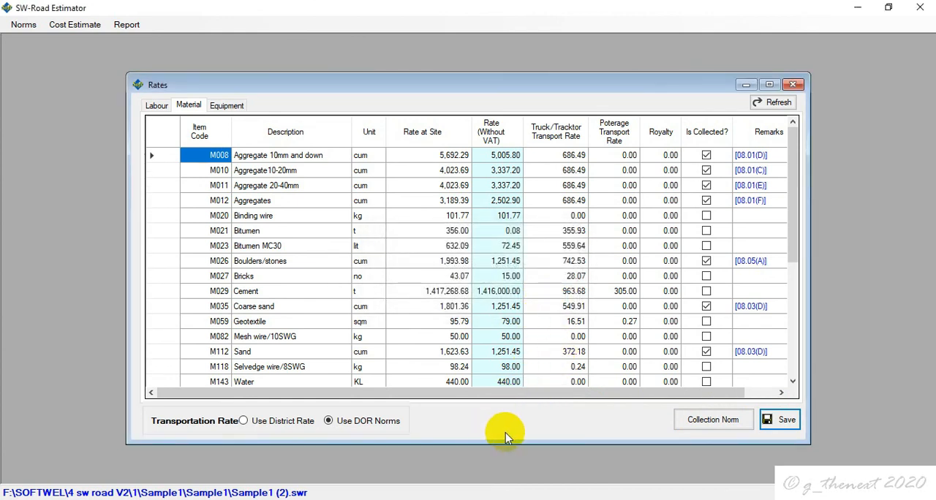
pyautogui.click(793, 85)
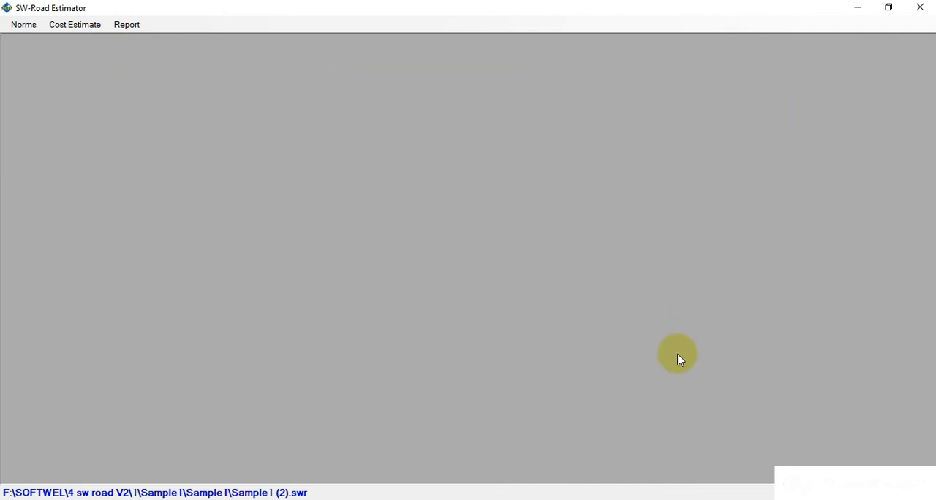